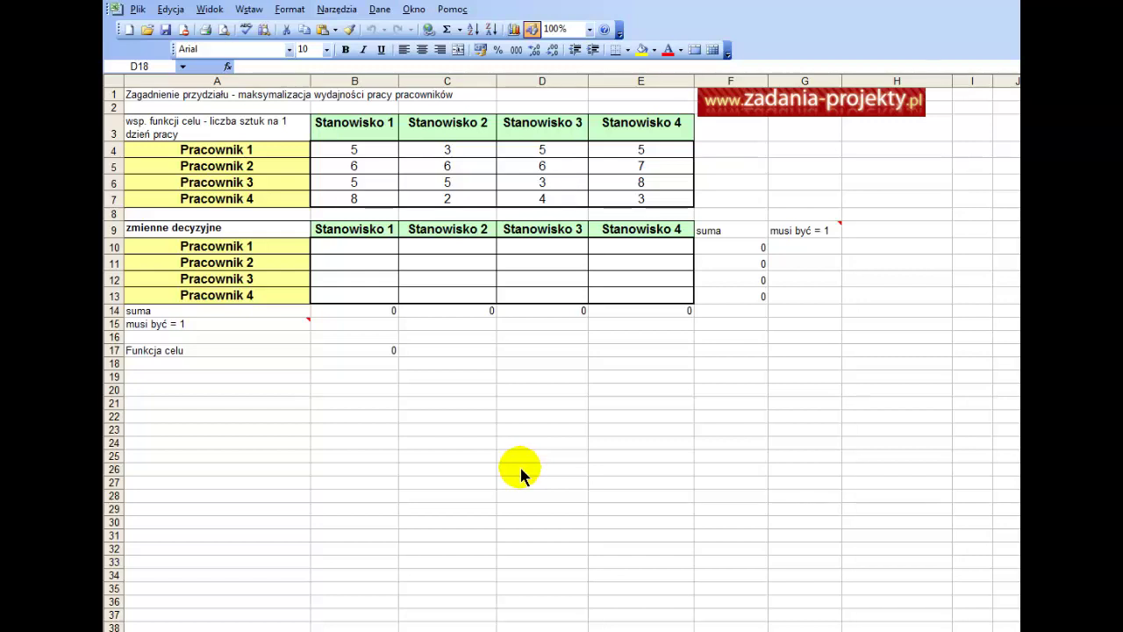
# Highlight the worker names A4:A7, workstation headers B3:E3 and coefficients B4:E7
pyautogui.click(127, 281)
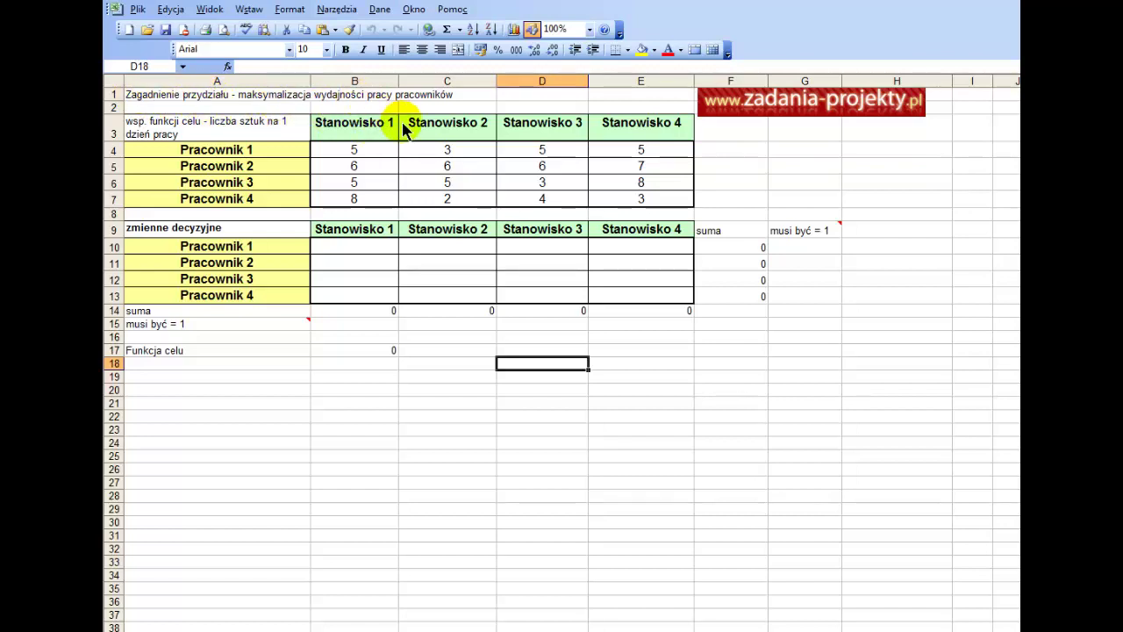
pyautogui.click(226, 227)
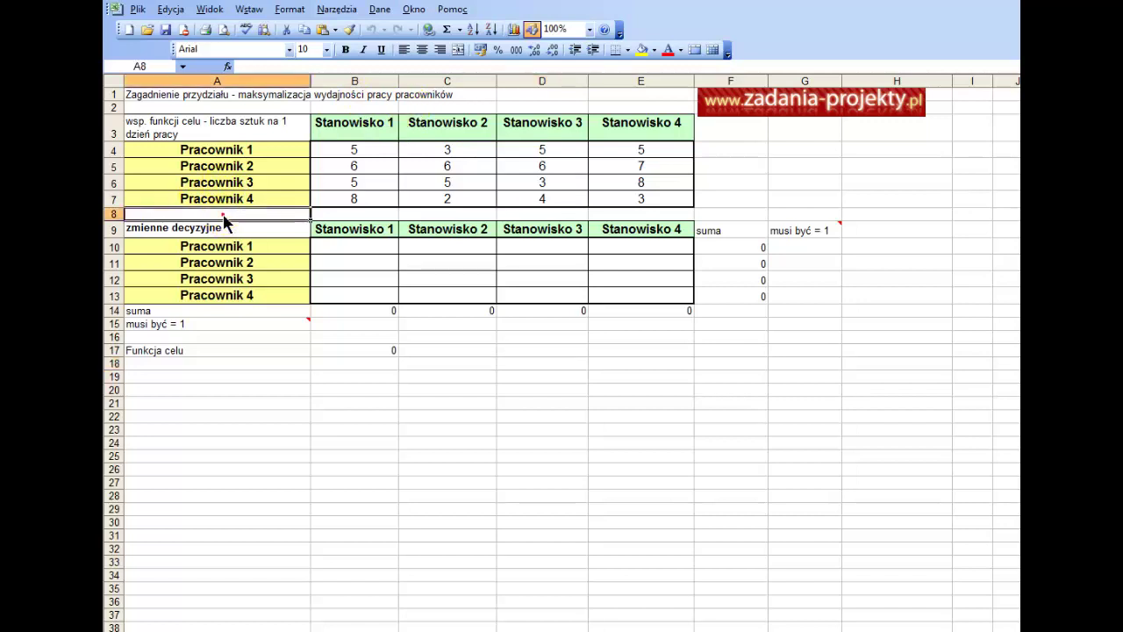
pyautogui.click(242, 154)
pyautogui.moveTo(242, 167); pyautogui.dragTo(248, 201)
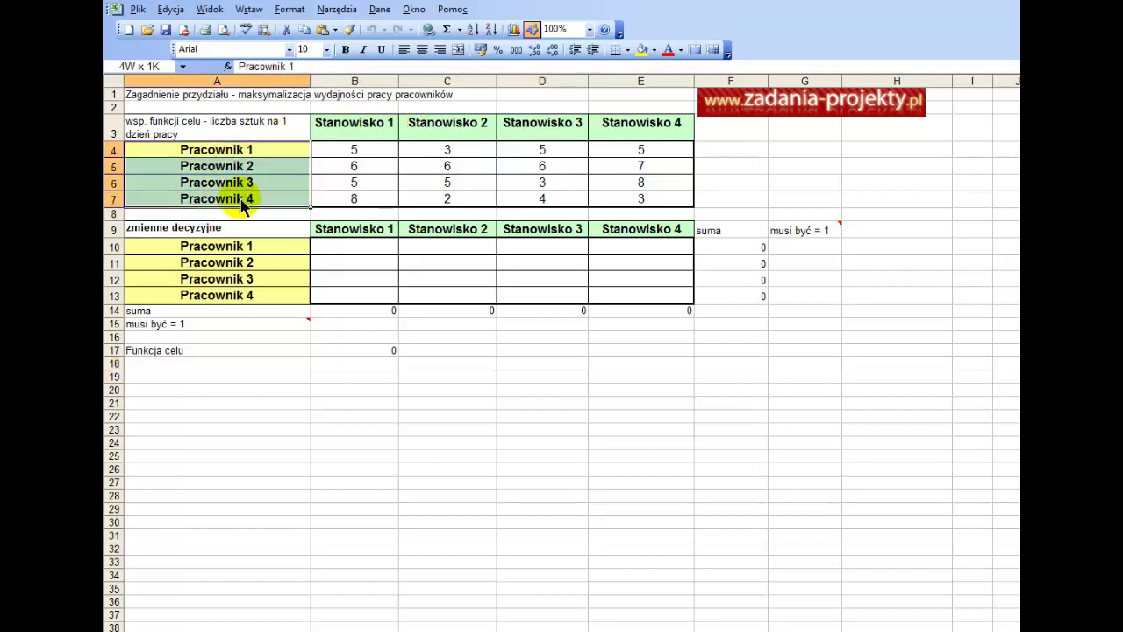
pyautogui.click(326, 130)
pyautogui.moveTo(326, 130); pyautogui.dragTo(640, 143)
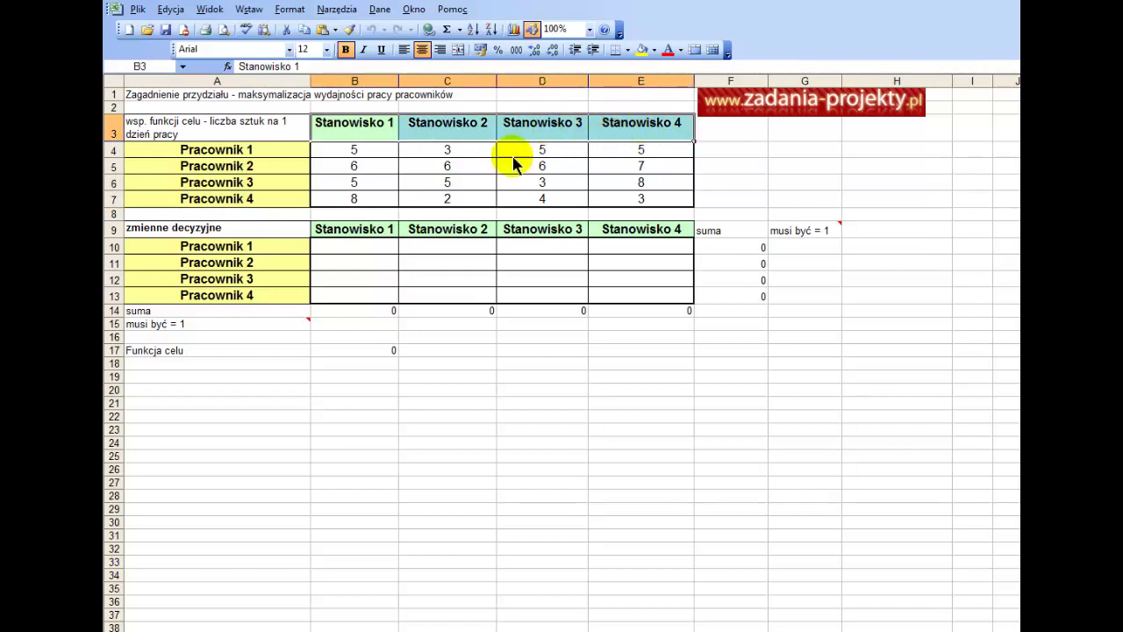
pyautogui.moveTo(352, 152); pyautogui.dragTo(614, 200)
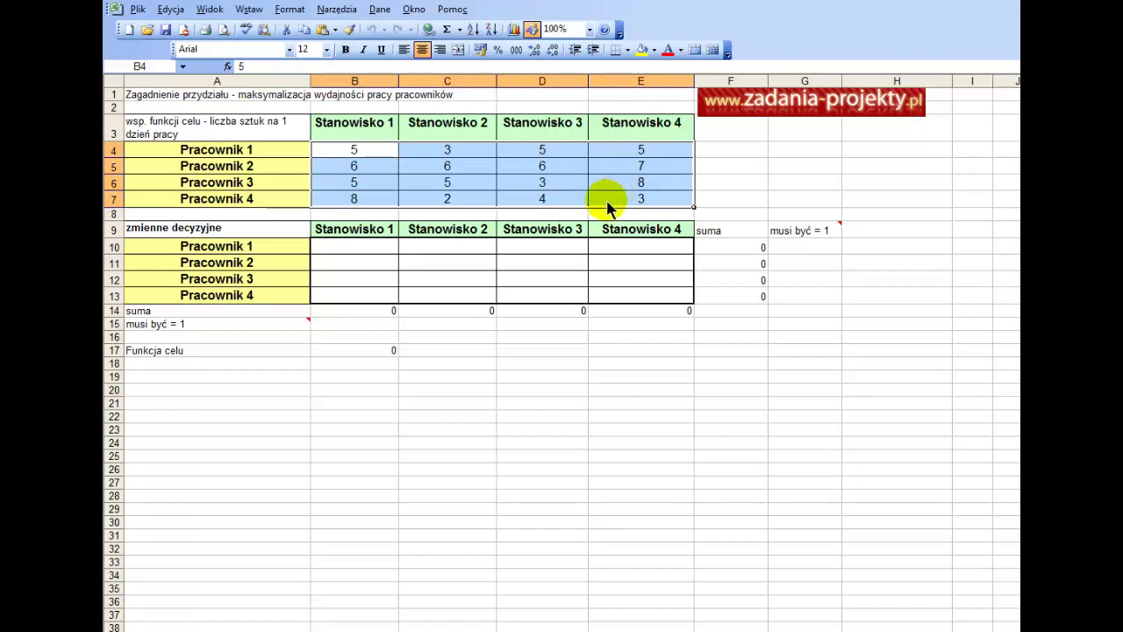
# Compare Pracownik 1's coefficients across B4:E4, then point out the Pracownik 3 row
pyautogui.click(283, 156)
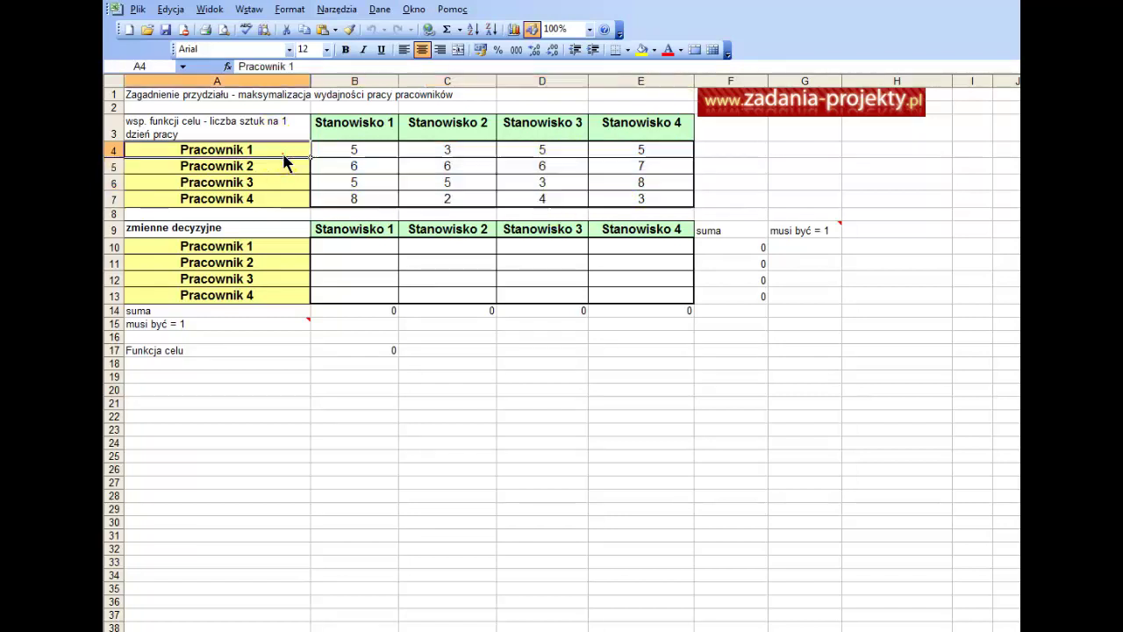
pyautogui.click(372, 150)
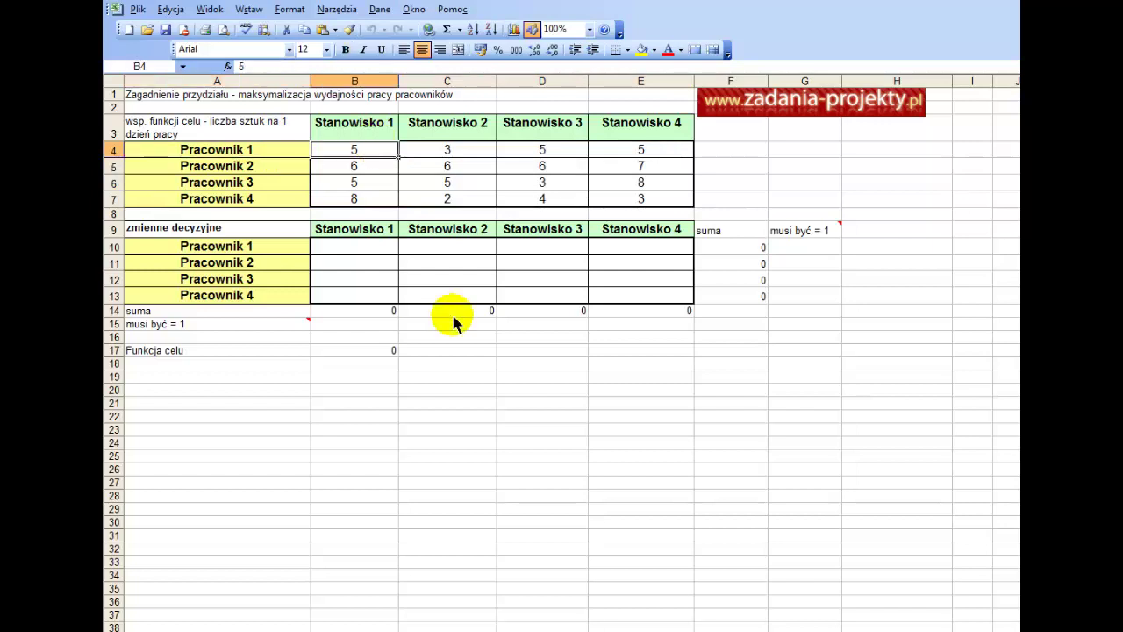
pyautogui.click(239, 158)
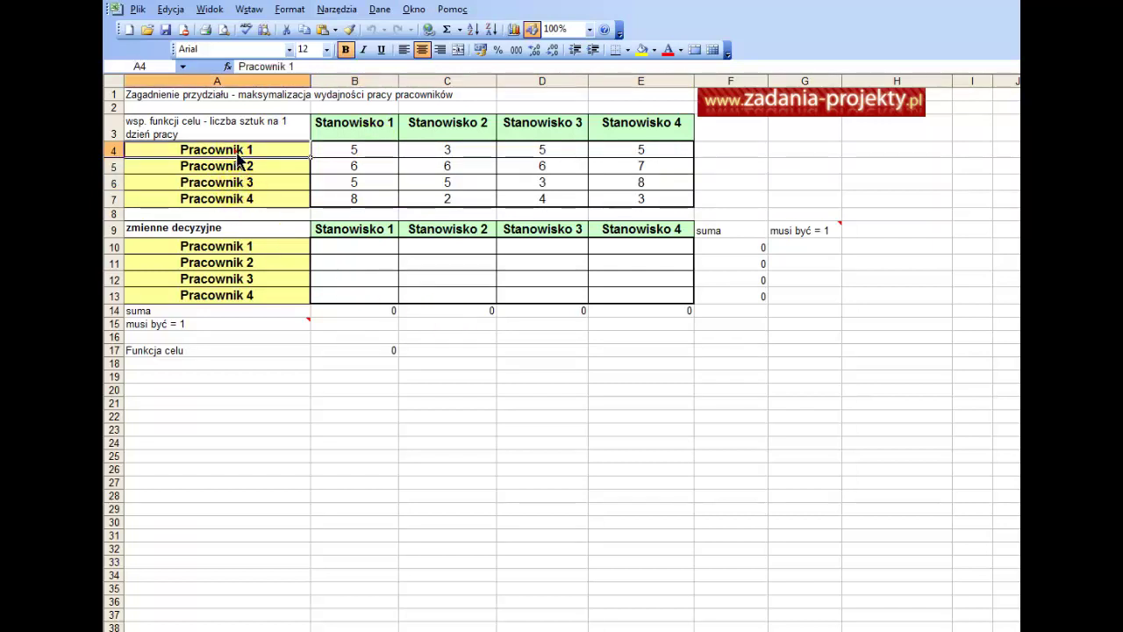
pyautogui.click(349, 151)
pyautogui.keyDown('ctrl'); pyautogui.click(538, 150); pyautogui.keyUp('ctrl')
pyautogui.keyDown('ctrl'); pyautogui.click(614, 153); pyautogui.keyUp('ctrl')
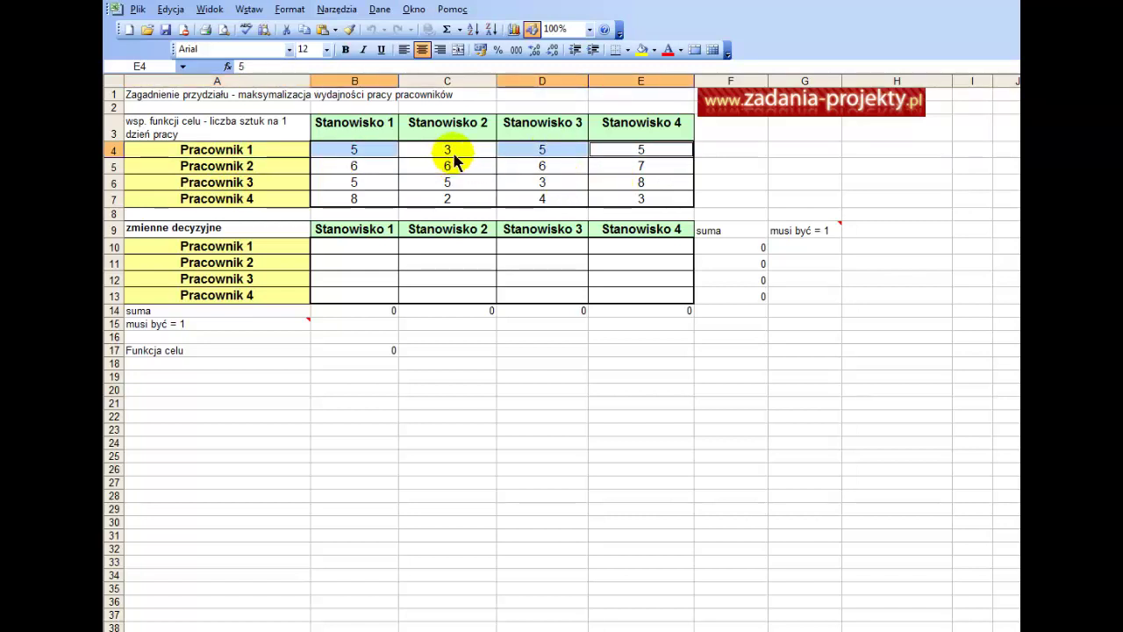
pyautogui.click(452, 152)
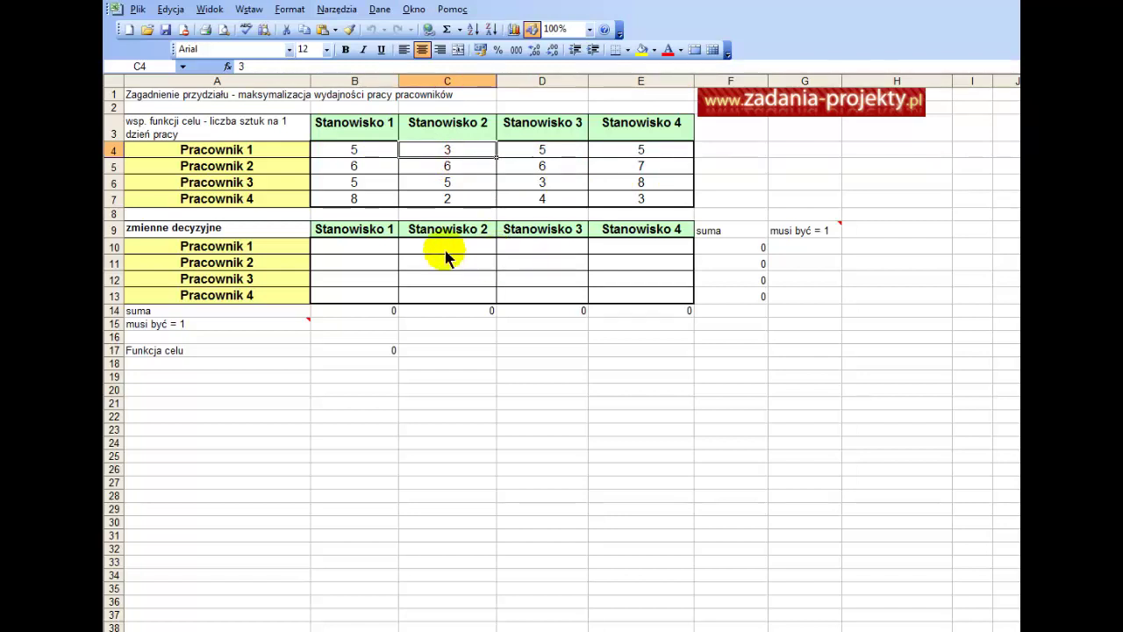
pyautogui.click(282, 179)
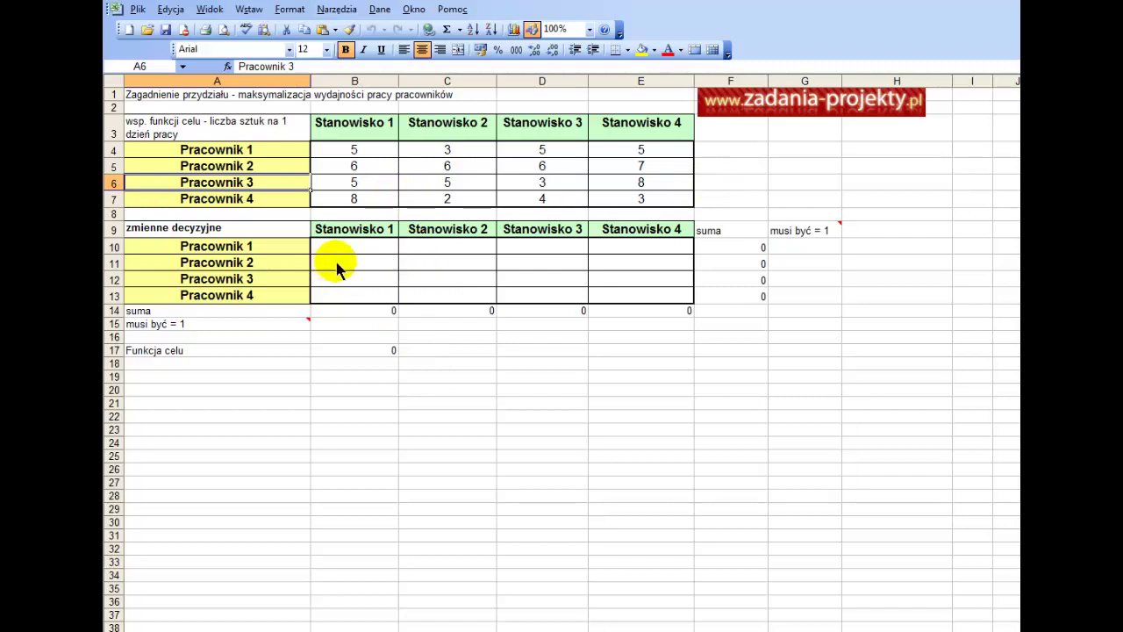
# Highlight worker names and workstation headers again, then the decision range B10:E13
pyautogui.moveTo(258, 151); pyautogui.dragTo(289, 199)
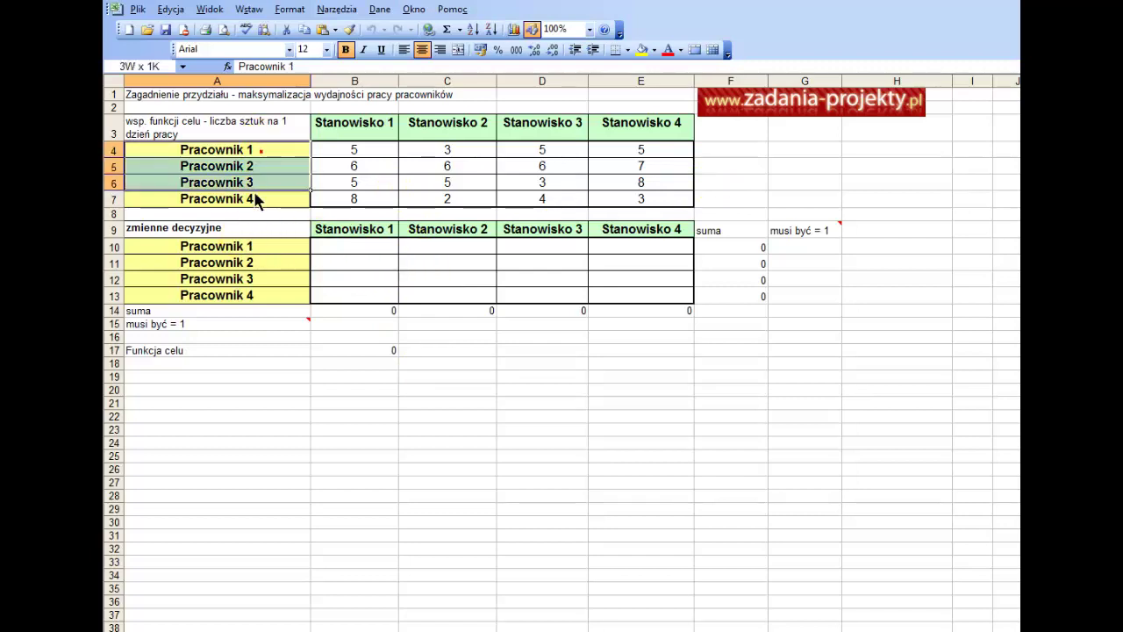
pyautogui.click(356, 130)
pyautogui.moveTo(445, 131); pyautogui.dragTo(636, 131)
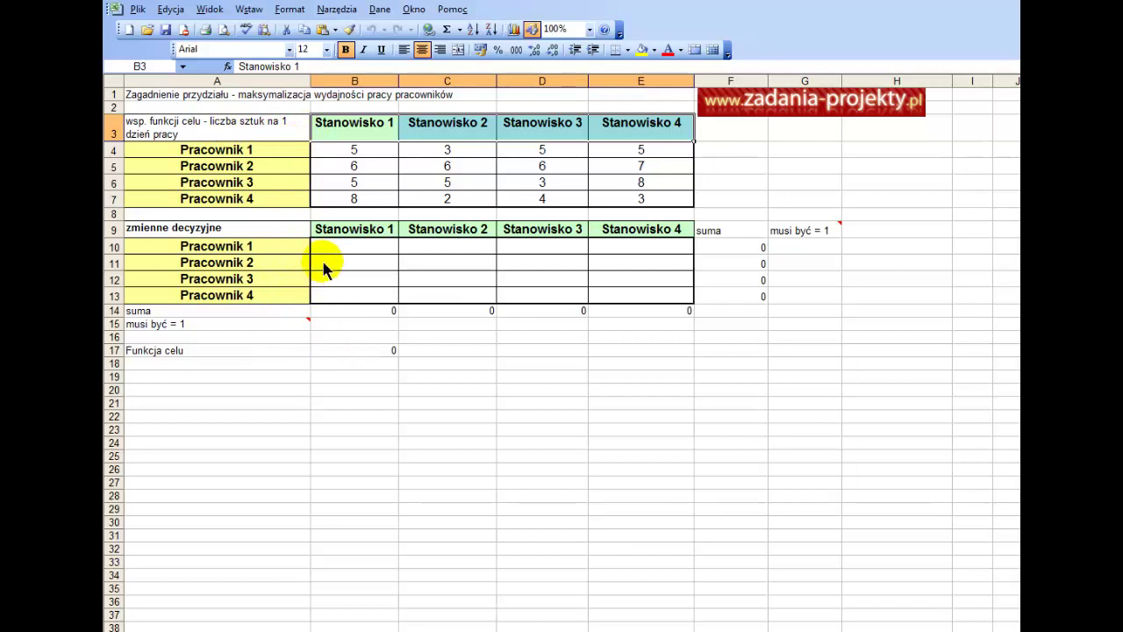
pyautogui.moveTo(325, 252); pyautogui.dragTo(631, 307)
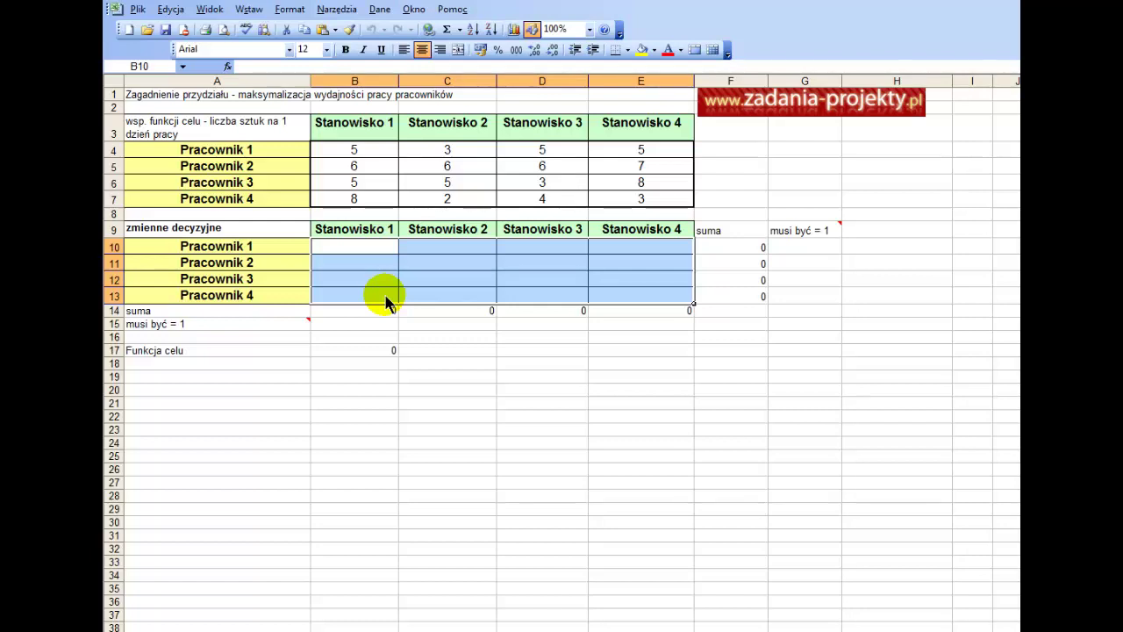
# Illustrate the decision matrix by entering 1 in B10 and 0 in D12
pyautogui.click(337, 251)
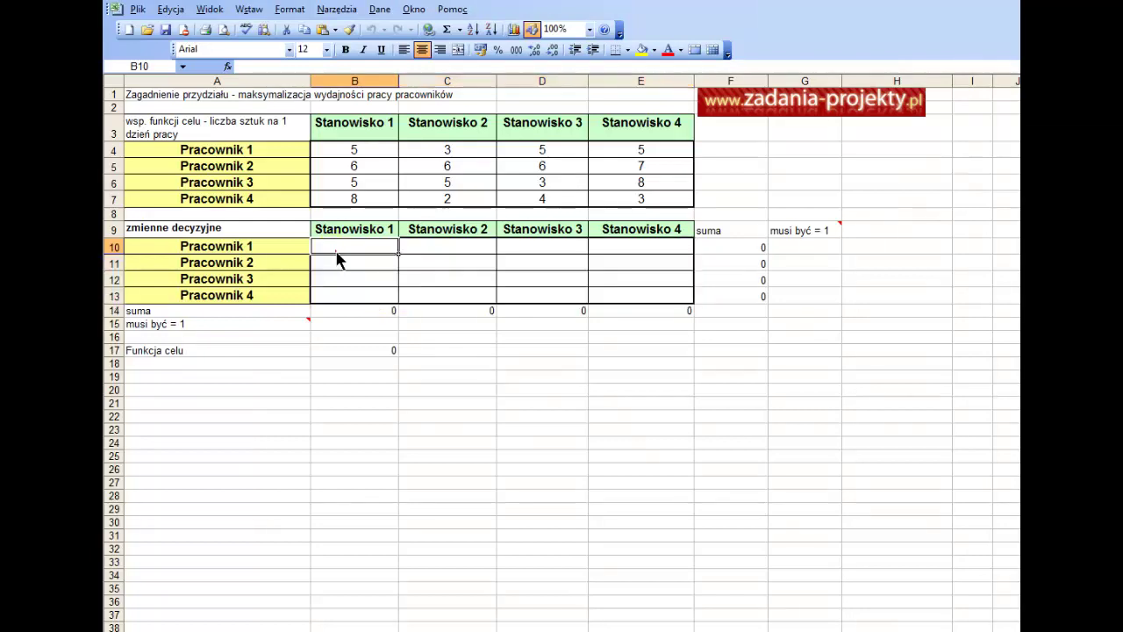
pyautogui.write('1')
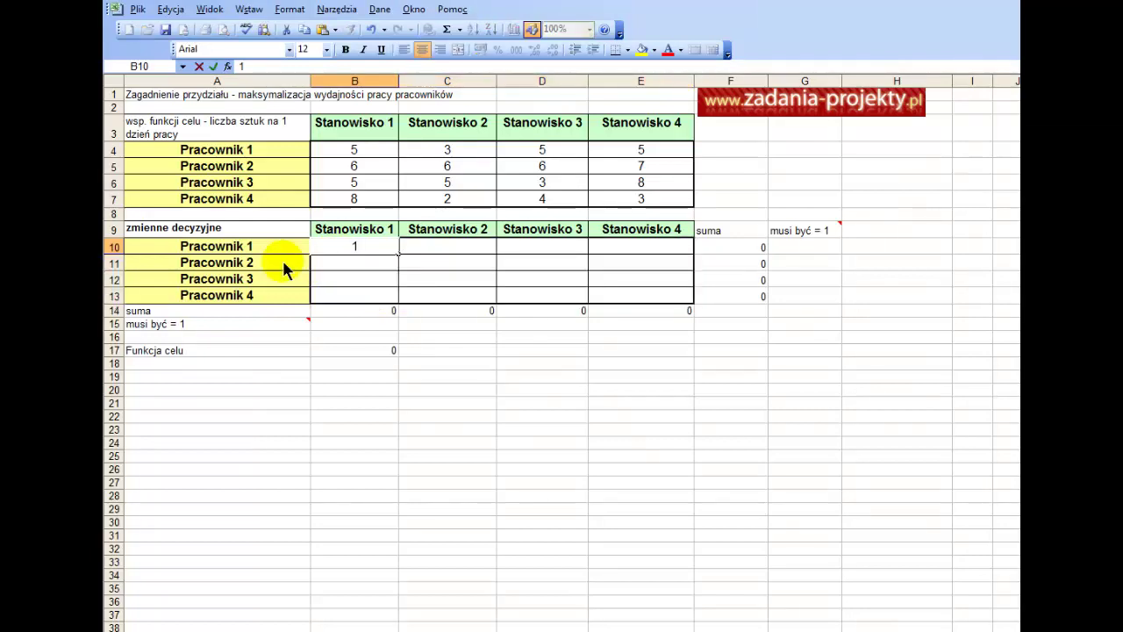
pyautogui.press('Tab')
pyautogui.press('Down')
pyautogui.press('Down')
pyautogui.press('Right')
pyautogui.write('0')
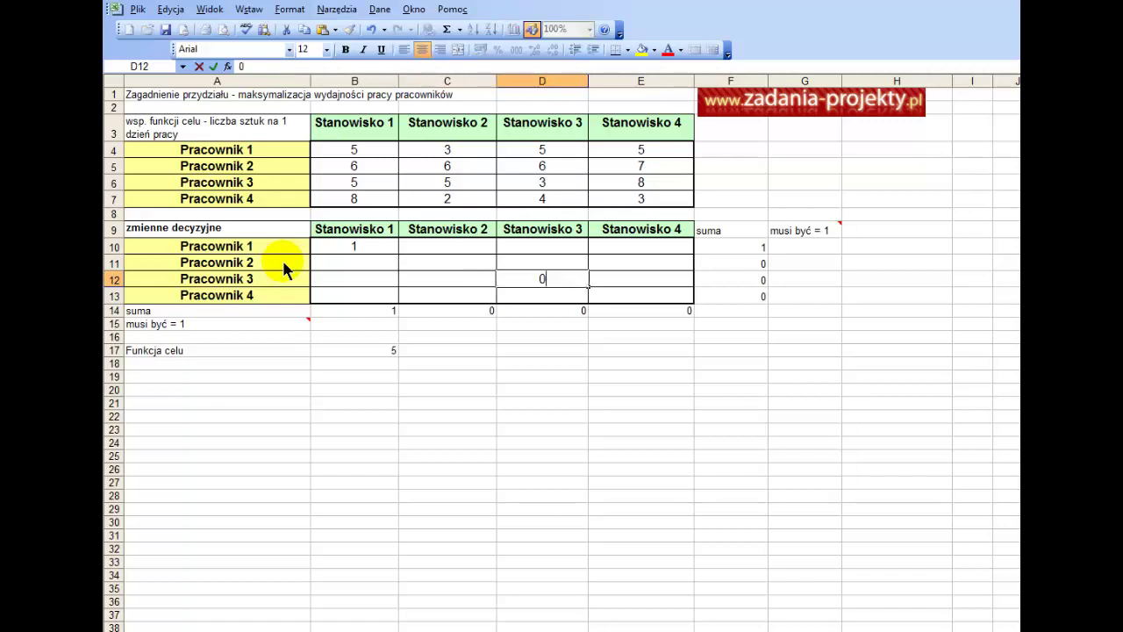
pyautogui.press('Left')
pyautogui.press('Left')
pyautogui.press('Left')
pyautogui.press('Right')
pyautogui.press('Right')
pyautogui.press('Right')
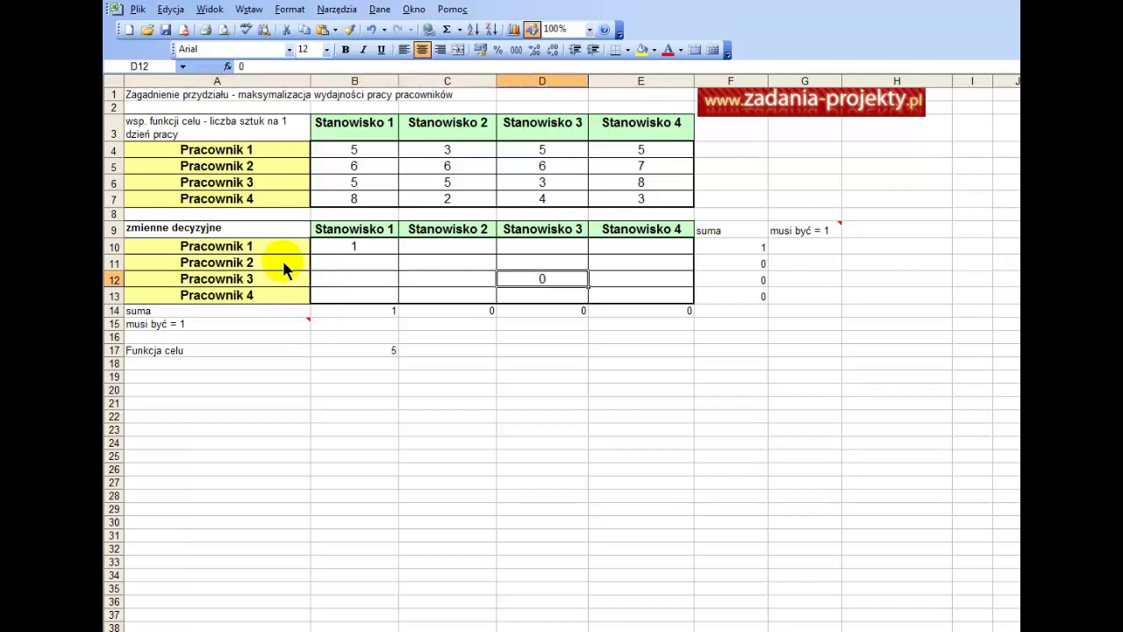
pyautogui.press('Up')
pyautogui.press('Up')
pyautogui.press('Up')
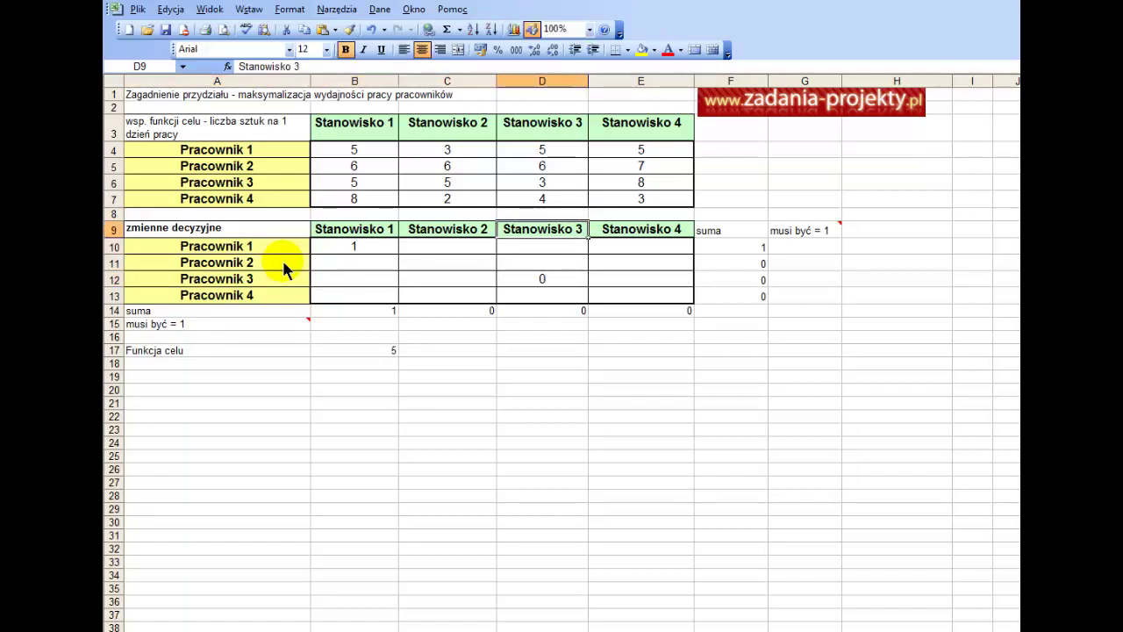
pyautogui.press('Down')
pyautogui.press('Down')
pyautogui.press('Down')
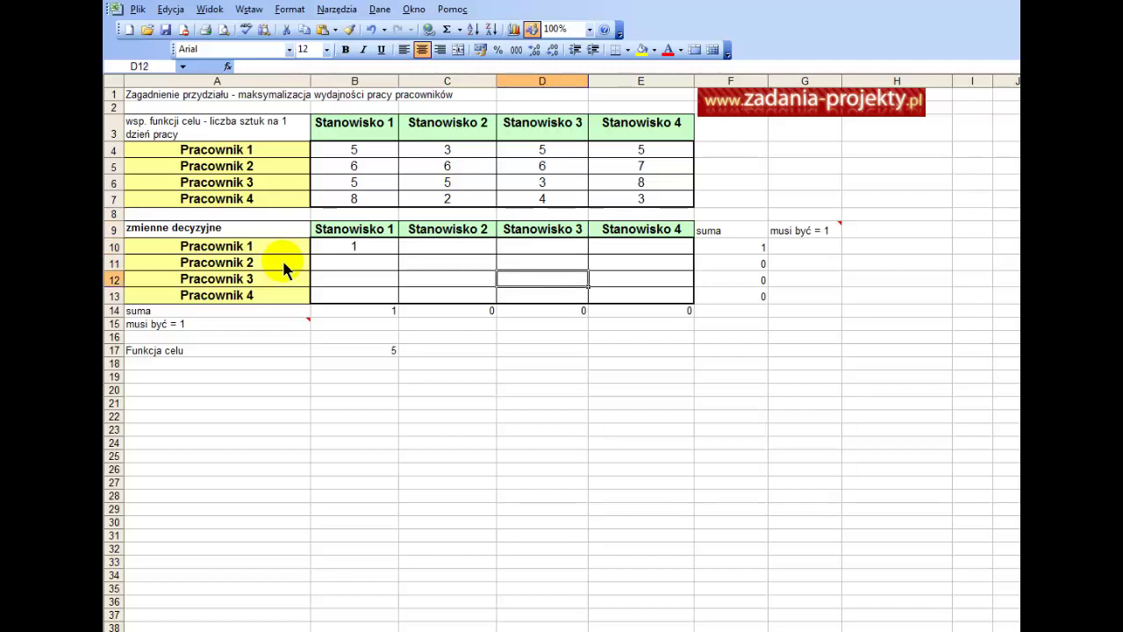
pyautogui.click(358, 247)
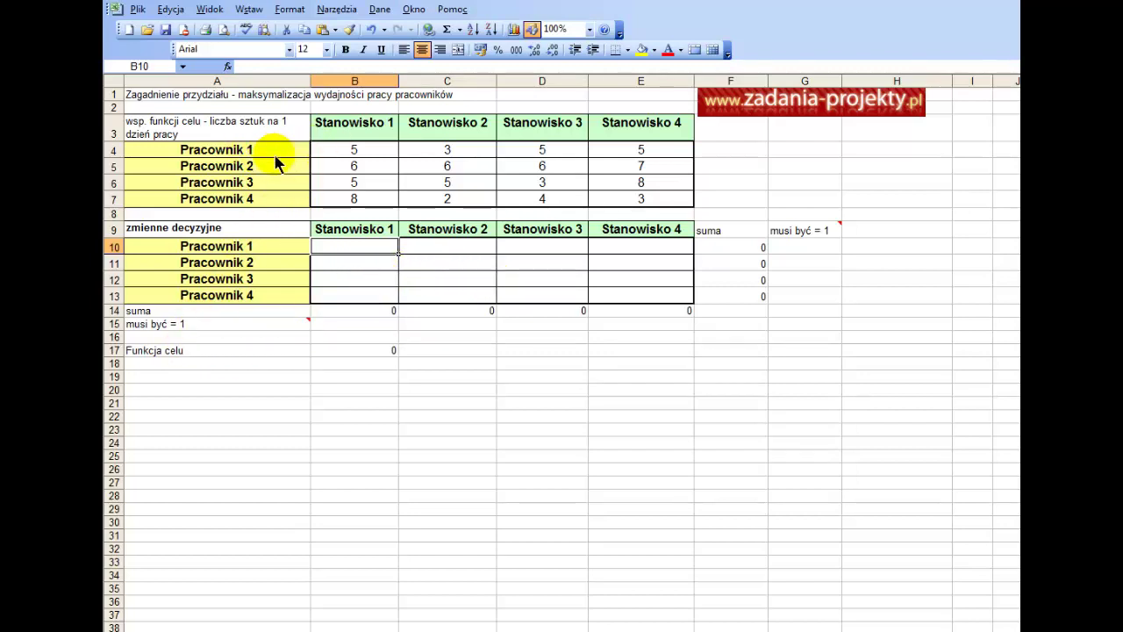
# Inspect the ranges used by the objective formula in B17, leaving it unchanged
pyautogui.moveTo(275, 155); pyautogui.dragTo(275, 218)
pyautogui.moveTo(355, 124); pyautogui.dragTo(664, 132)
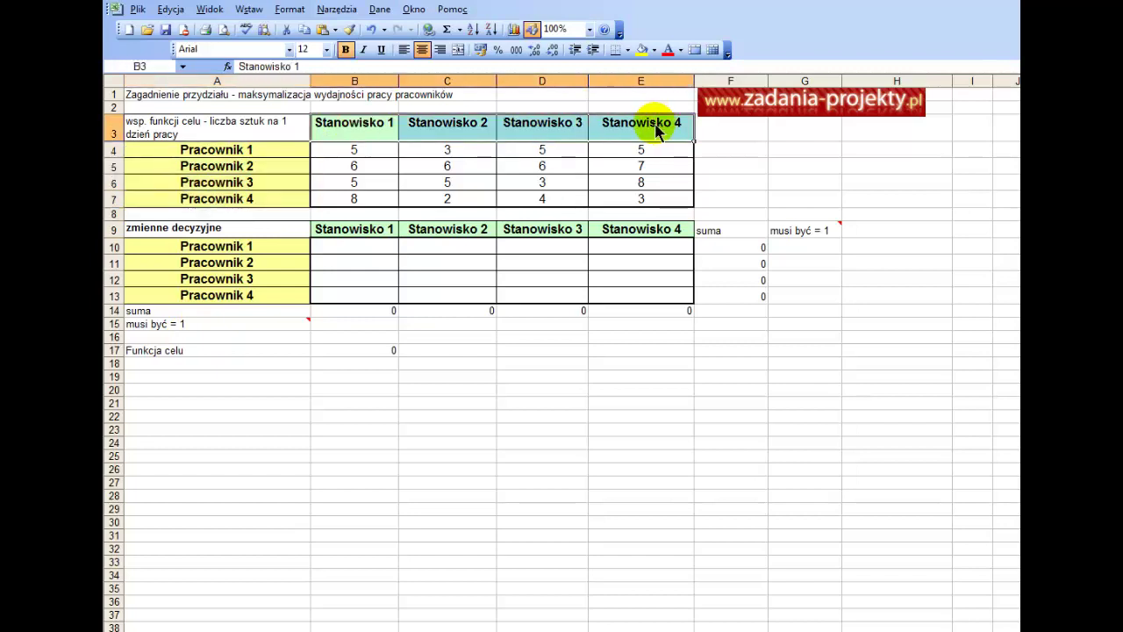
pyautogui.click(341, 358)
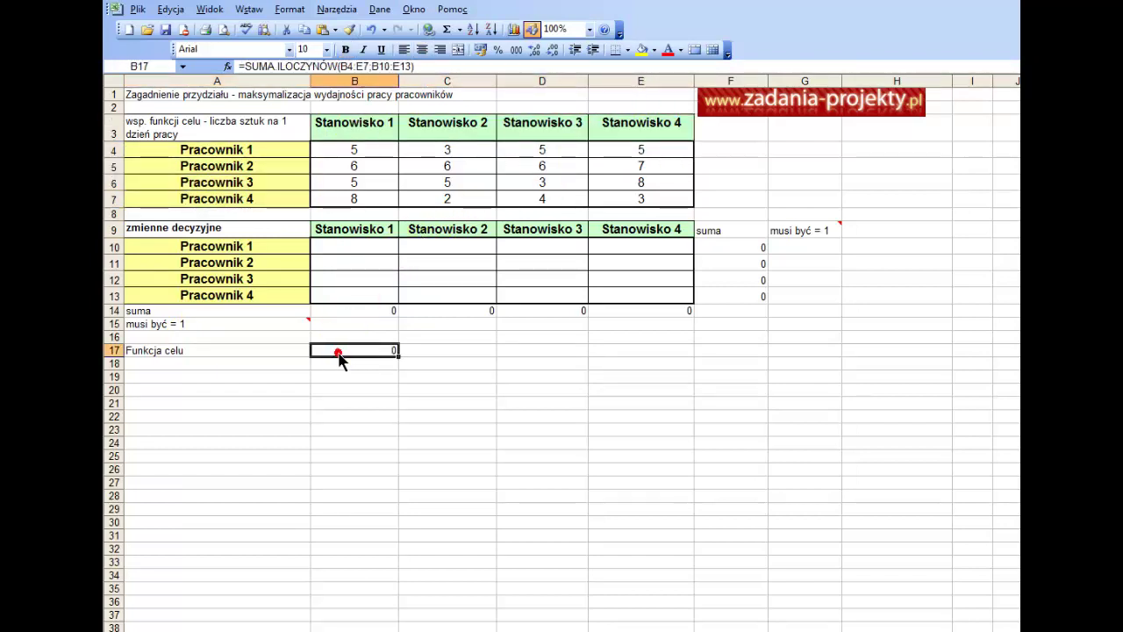
pyautogui.doubleClick(351, 354)
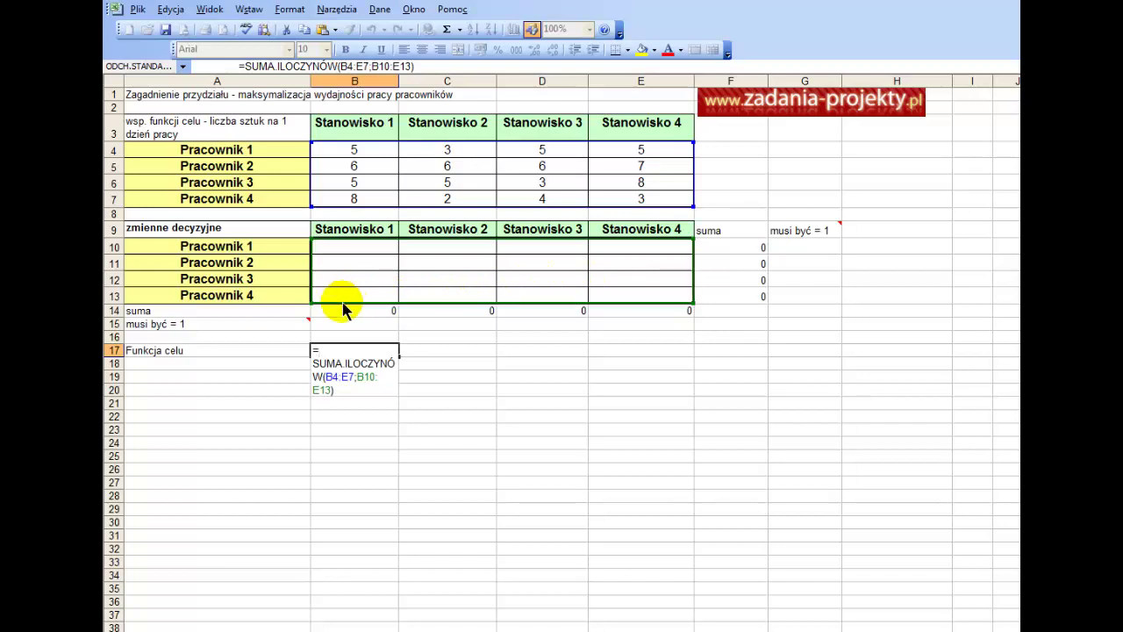
pyautogui.press('Return')
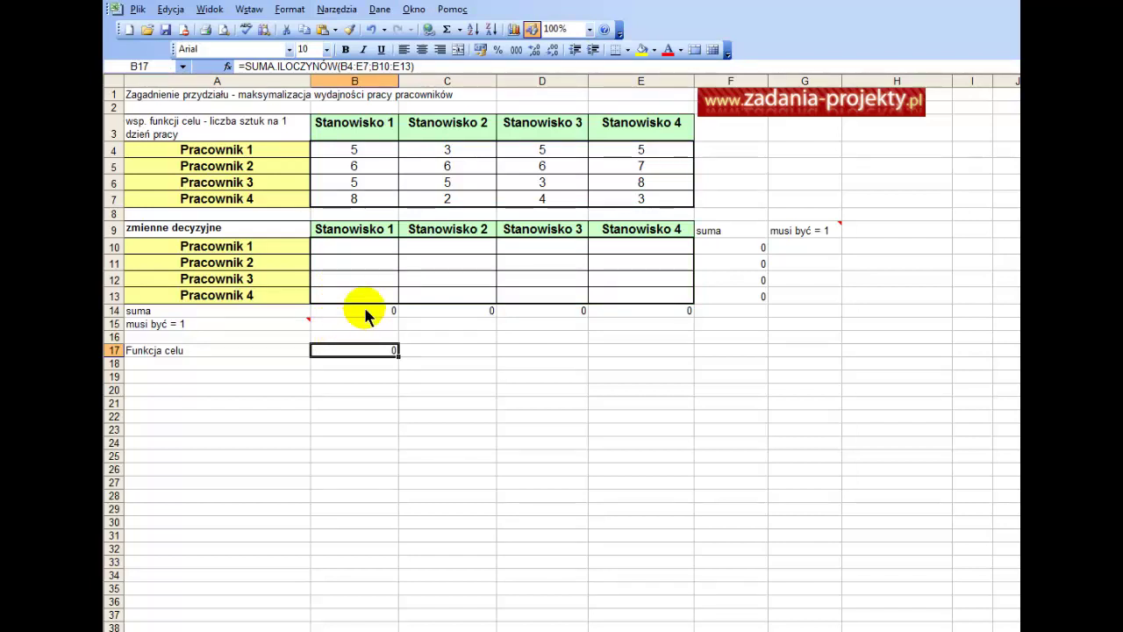
# Show the =SUMA(B10:B13) column total in B14 and fill it right to E14
pyautogui.click(366, 314)
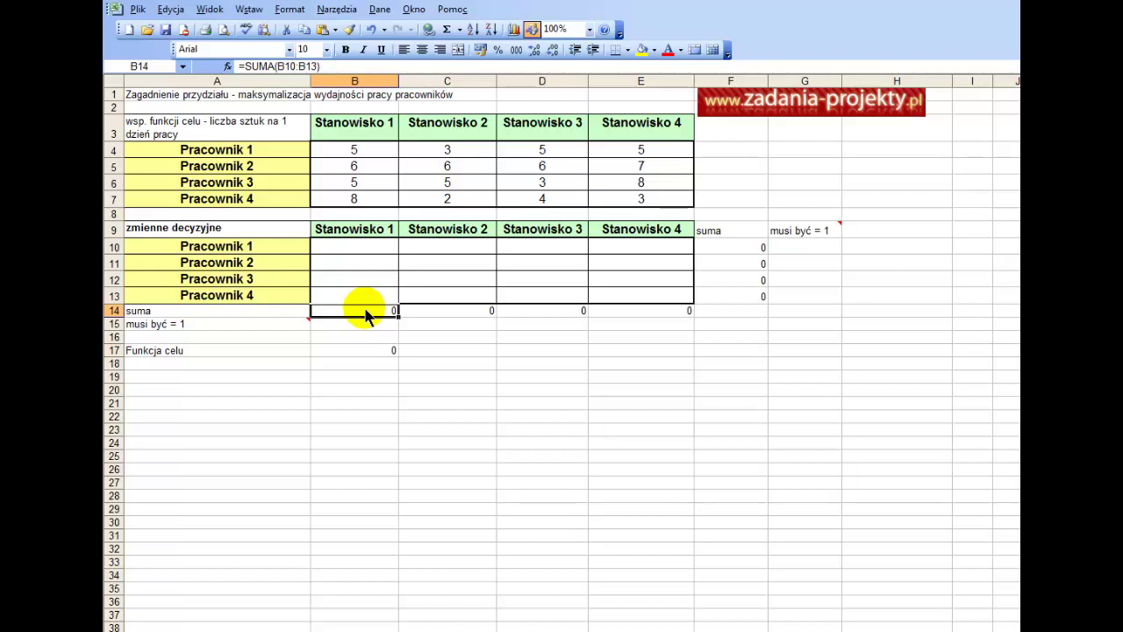
pyautogui.doubleClick(367, 314)
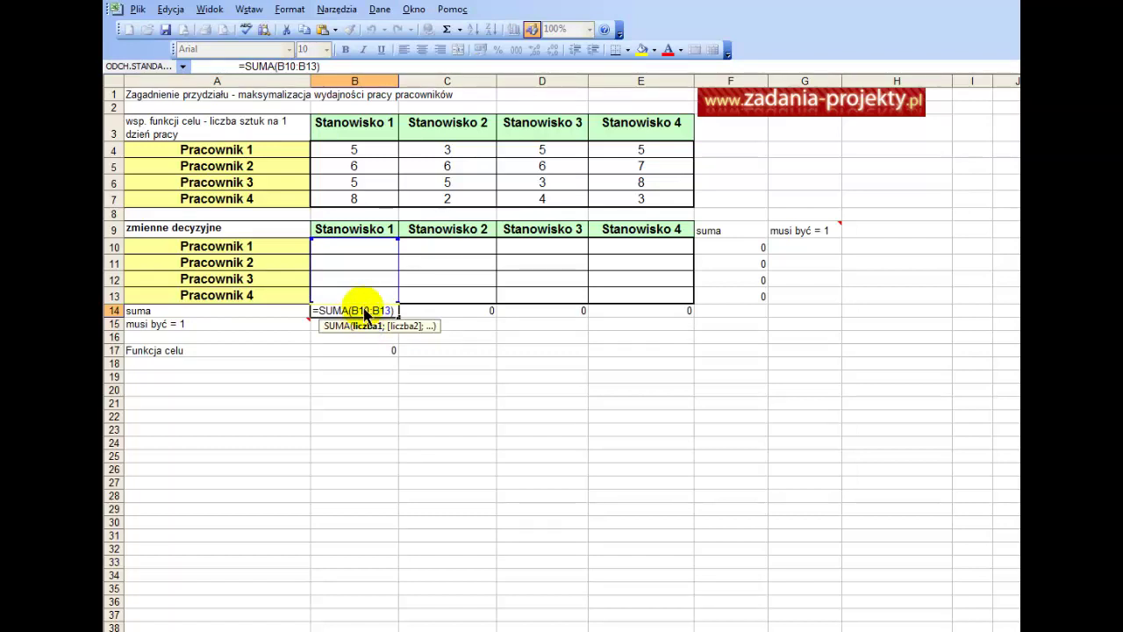
pyautogui.moveTo(384, 238); pyautogui.dragTo(385, 254)
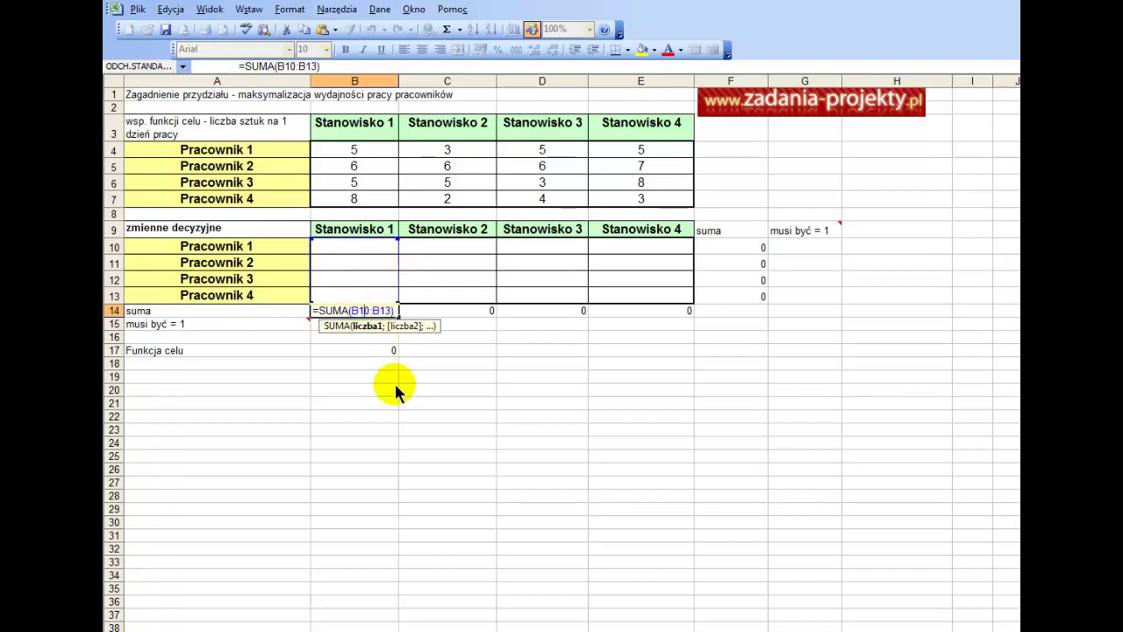
pyautogui.press('Escape')
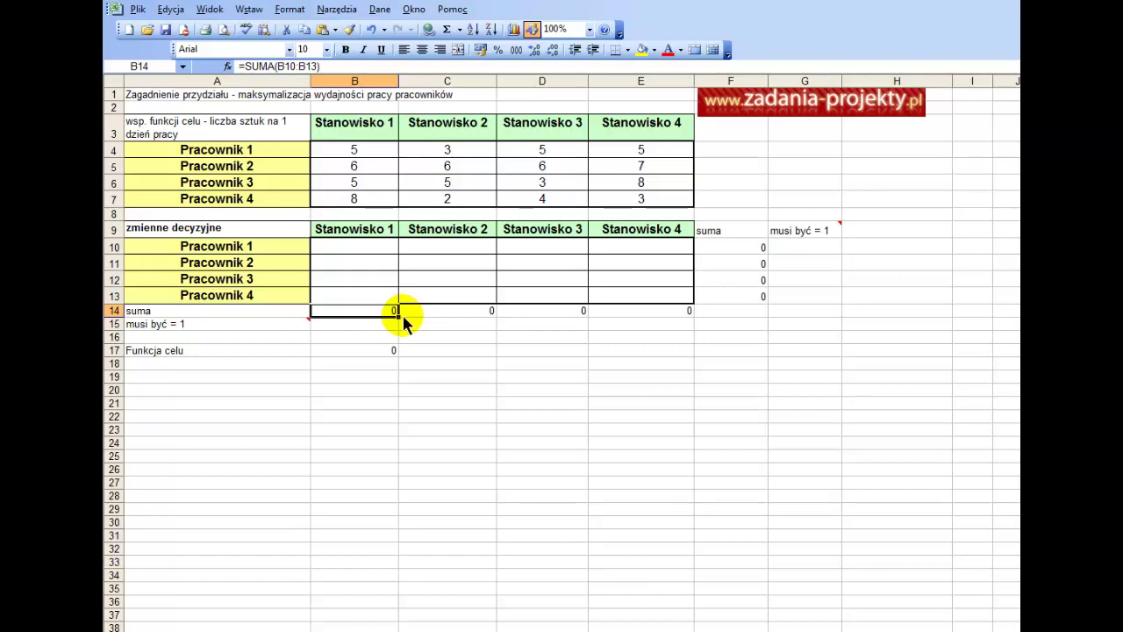
pyautogui.moveTo(399, 315); pyautogui.dragTo(670, 319)
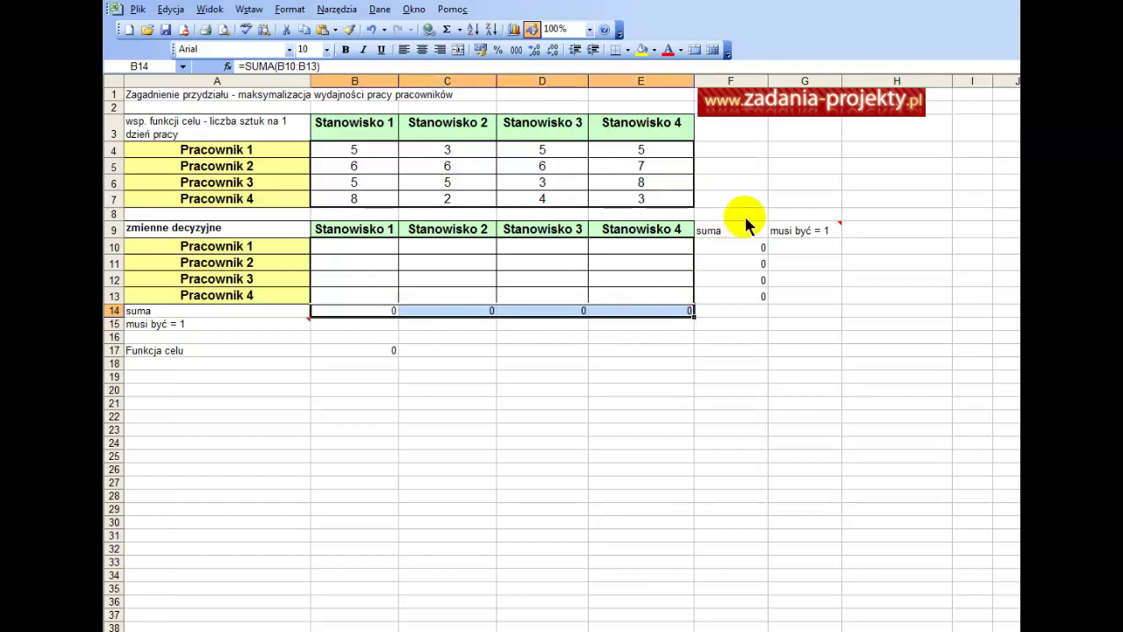
# Show the =SUMA(B10:E10) row total in F10 and fill it down to F13
pyautogui.click(728, 250)
pyautogui.doubleClick(727, 250)
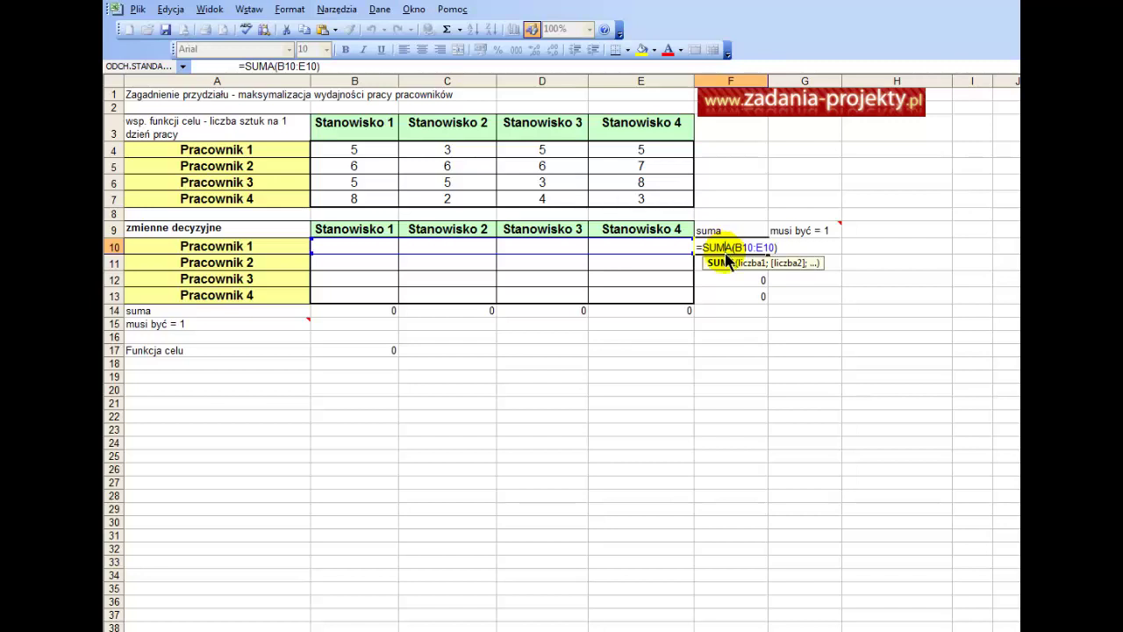
pyautogui.press('Escape')
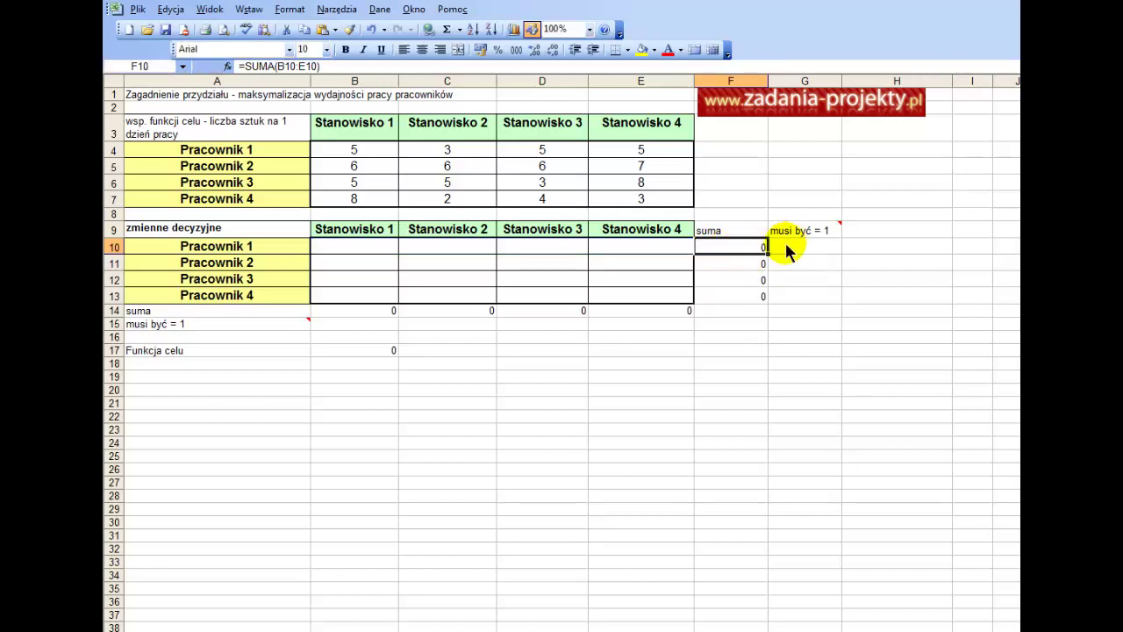
pyautogui.moveTo(766, 257); pyautogui.dragTo(768, 301)
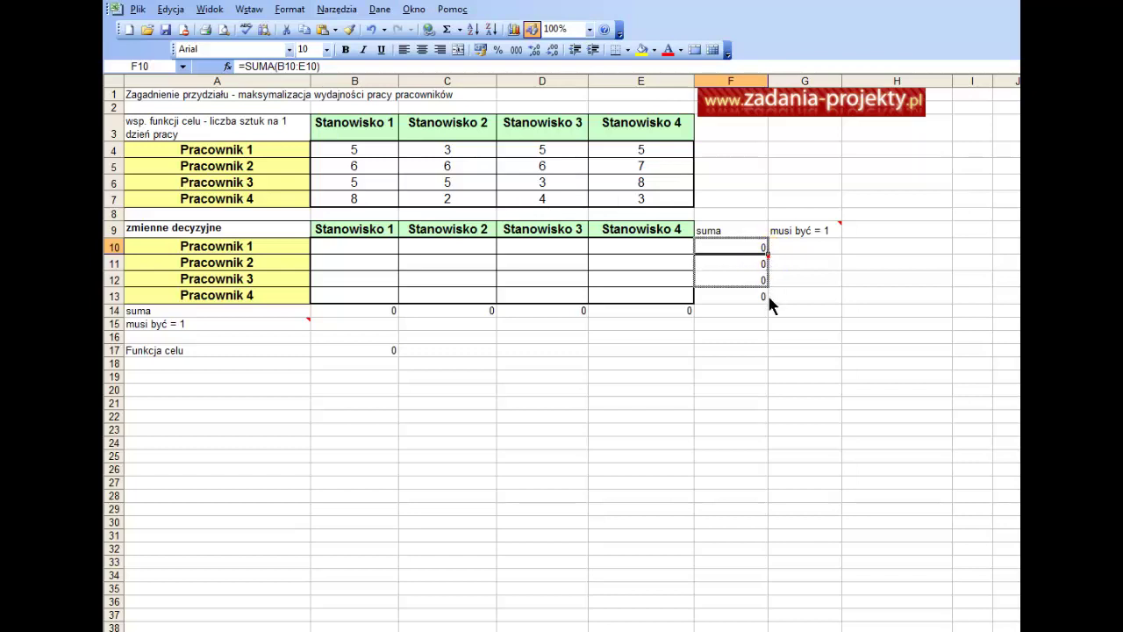
pyautogui.click(728, 263)
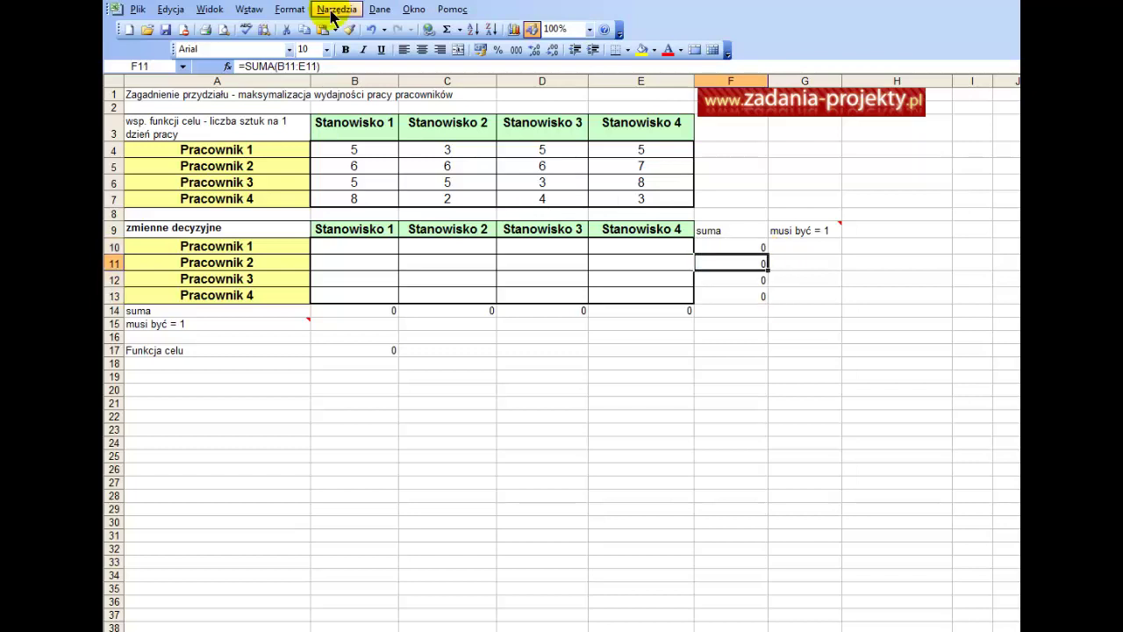
# Enable Dodatek Solver in the Narzędzia > Dodatki add-ins list
pyautogui.click(334, 12)
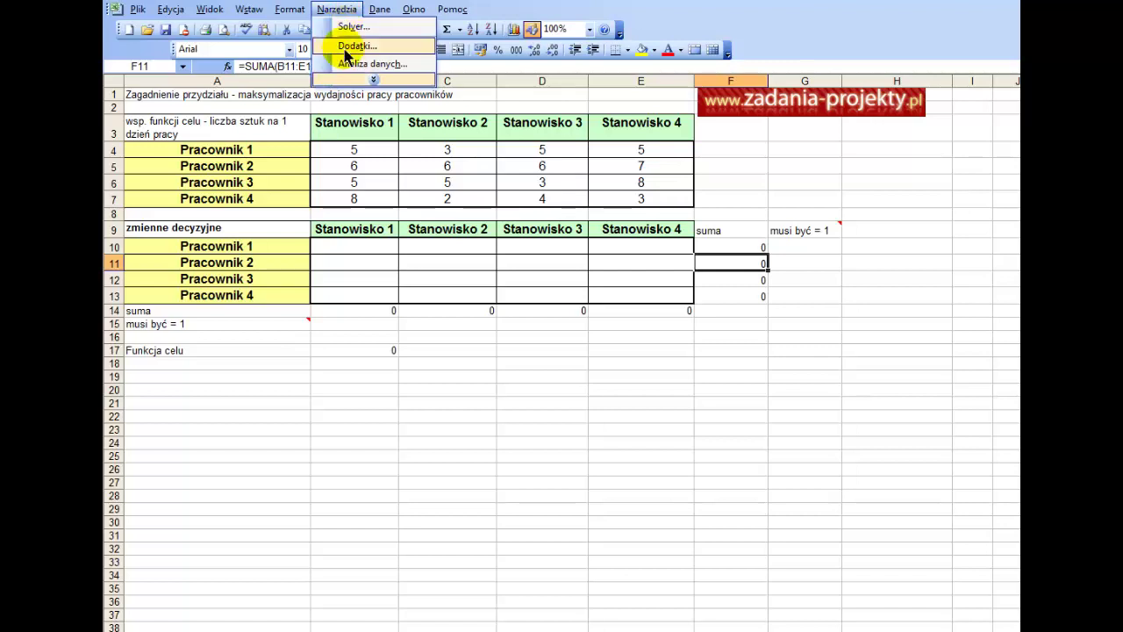
pyautogui.click(351, 45)
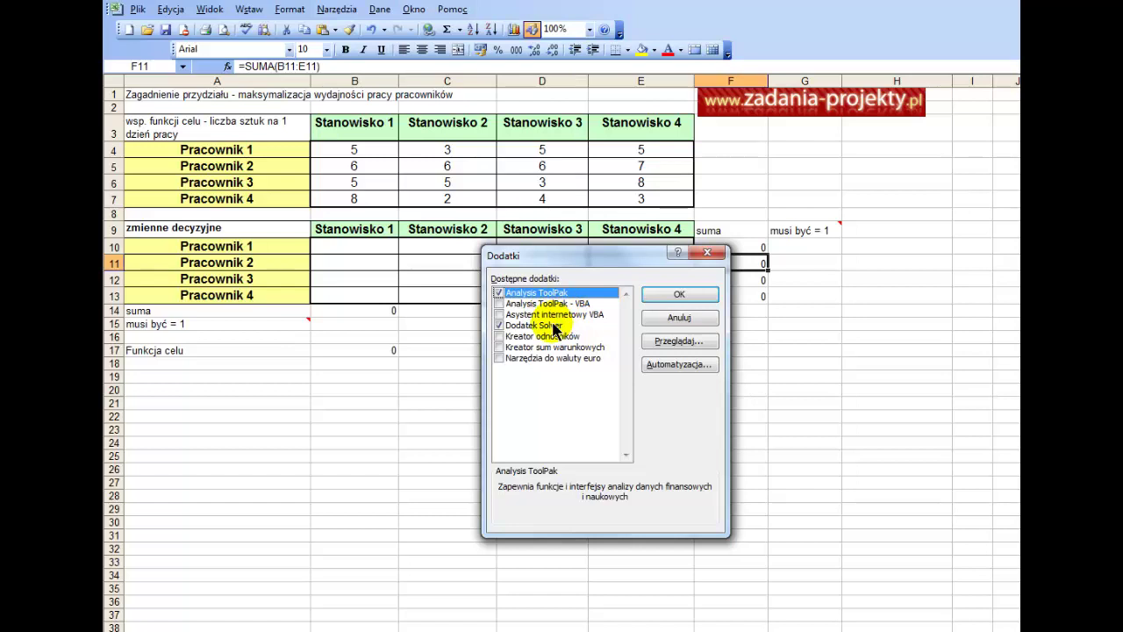
pyautogui.click(690, 293)
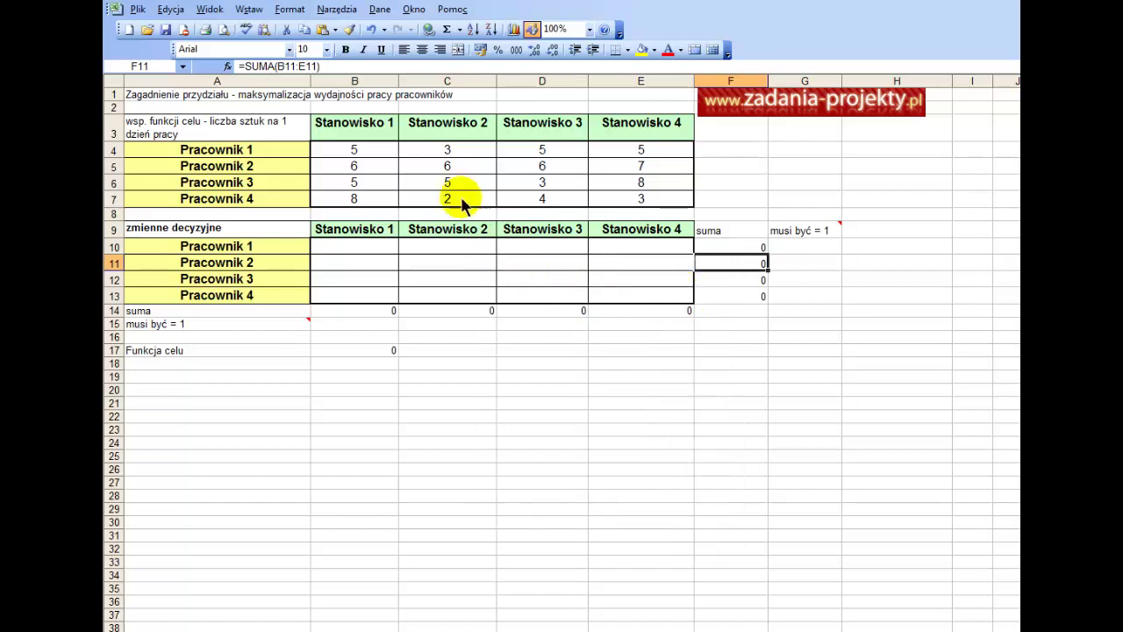
pyautogui.click(336, 9)
# In Solver, set target cell $B$17 to Maks with changing cells $B$10:$E$13
pyautogui.click(347, 32)
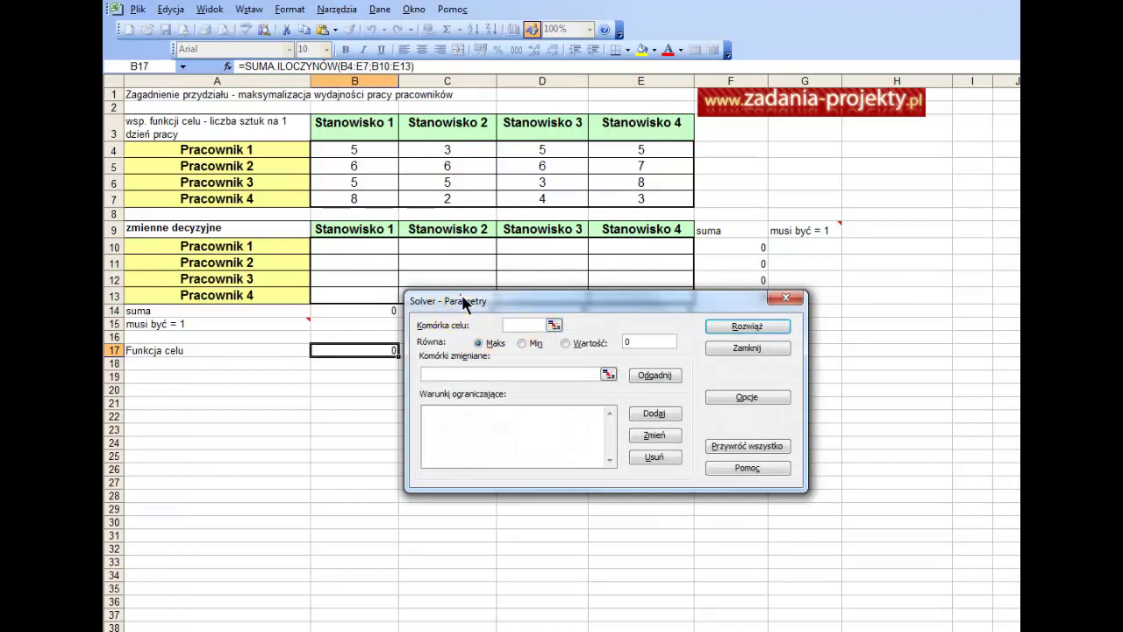
pyautogui.moveTo(463, 301); pyautogui.dragTo(460, 331)
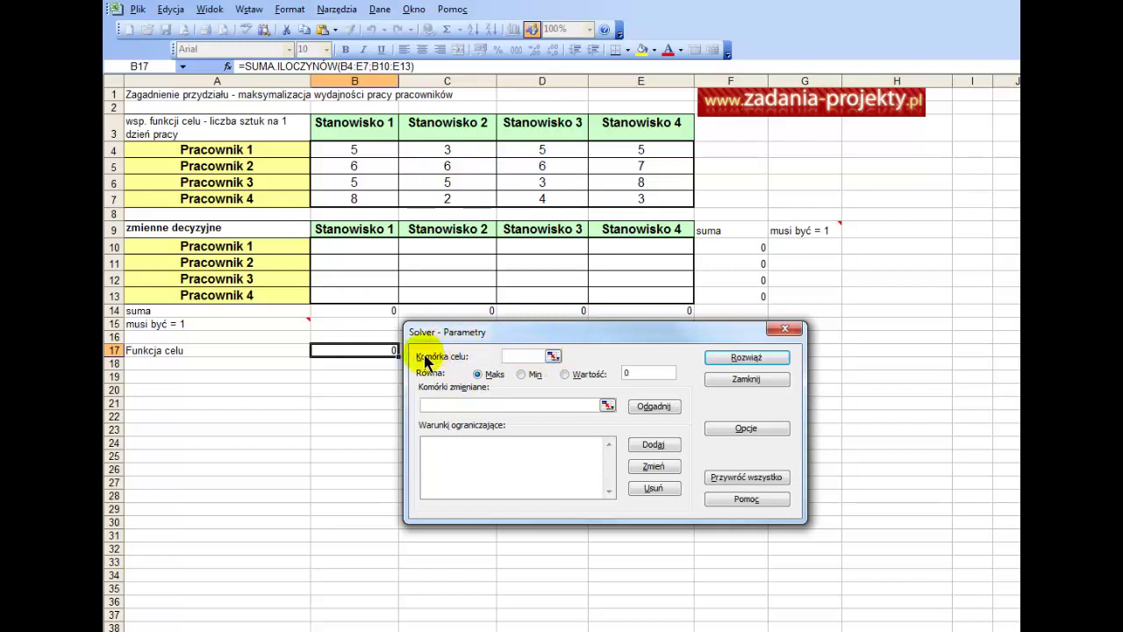
pyautogui.click(552, 356)
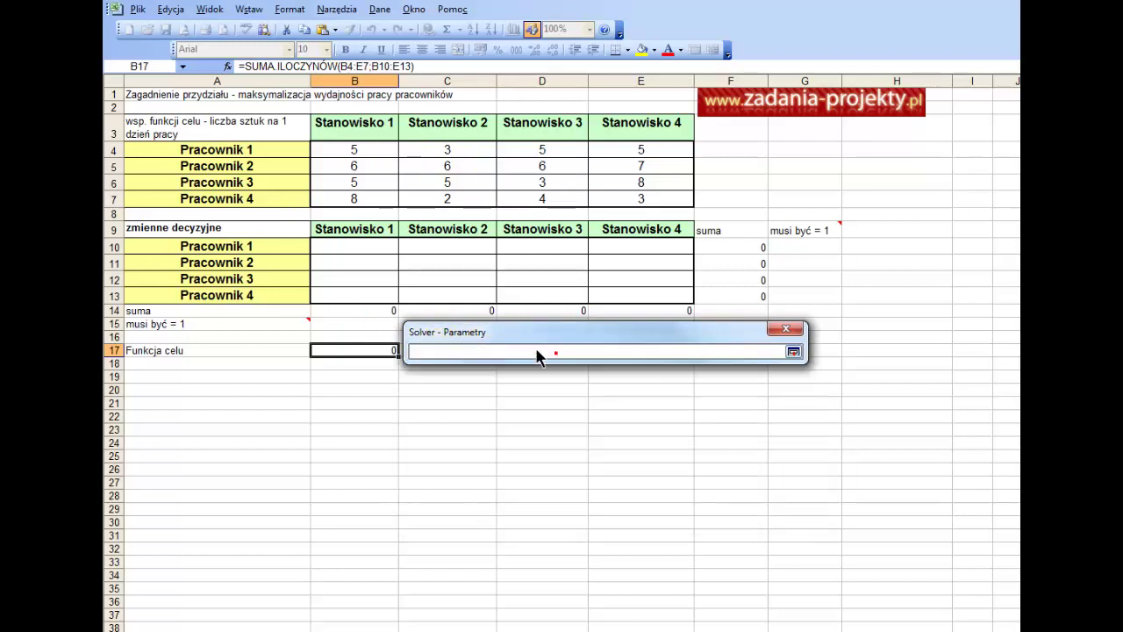
pyautogui.click(348, 353)
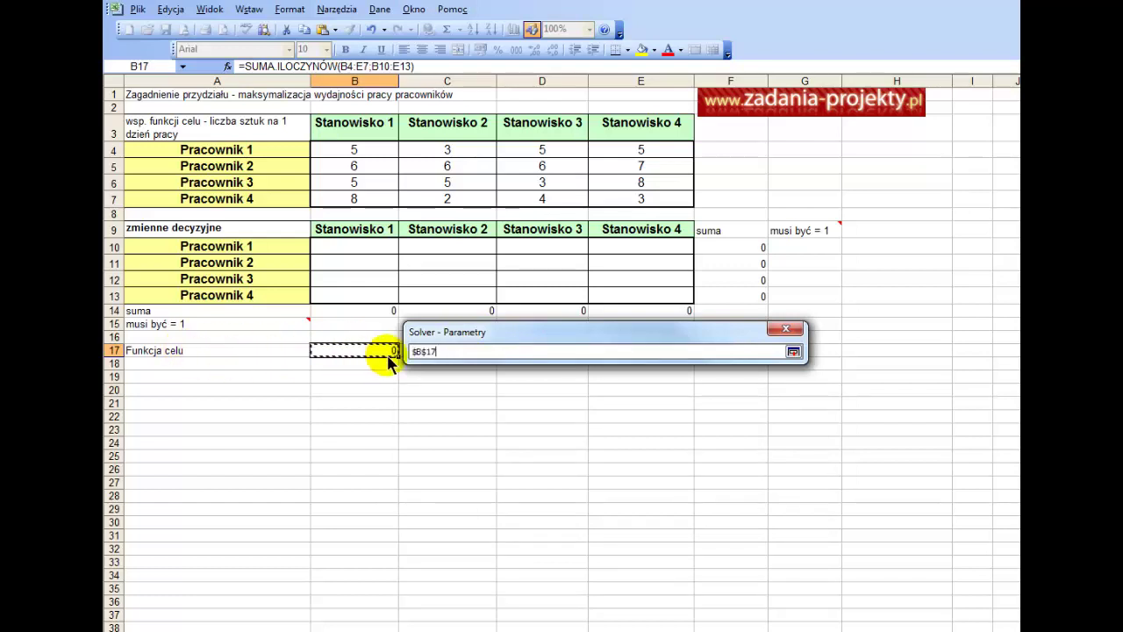
pyautogui.click(793, 351)
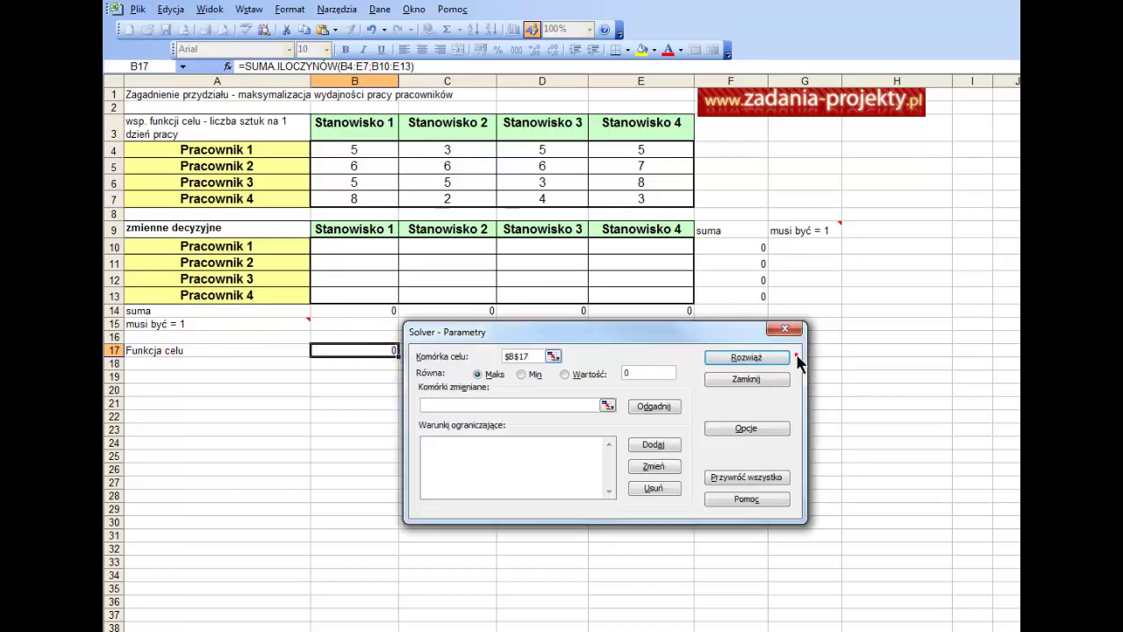
pyautogui.click(491, 376)
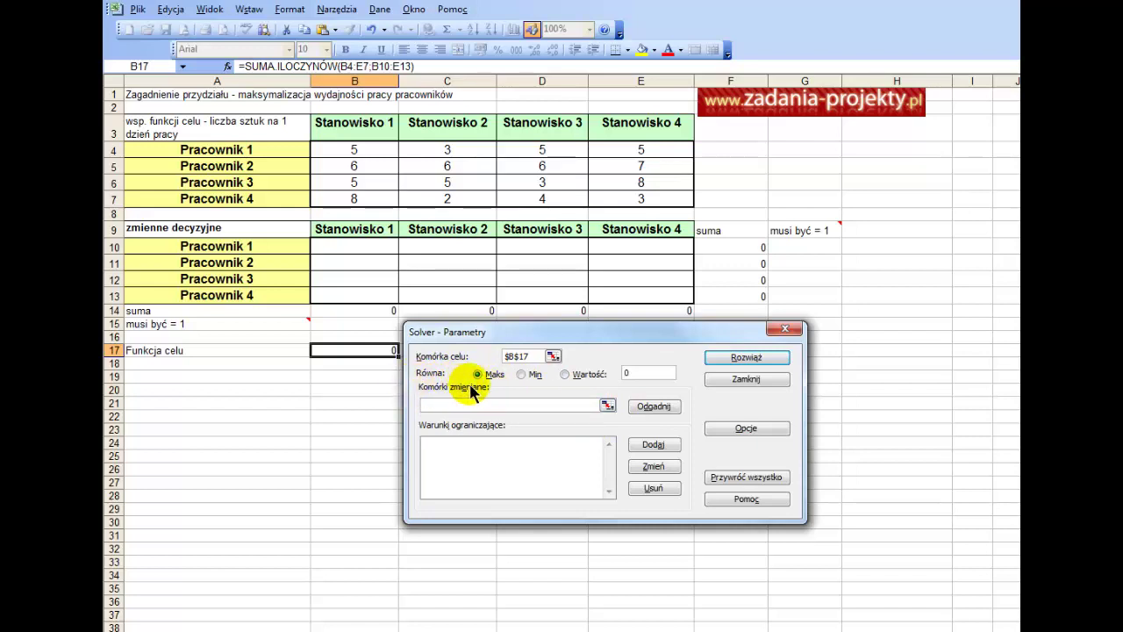
pyautogui.click(605, 407)
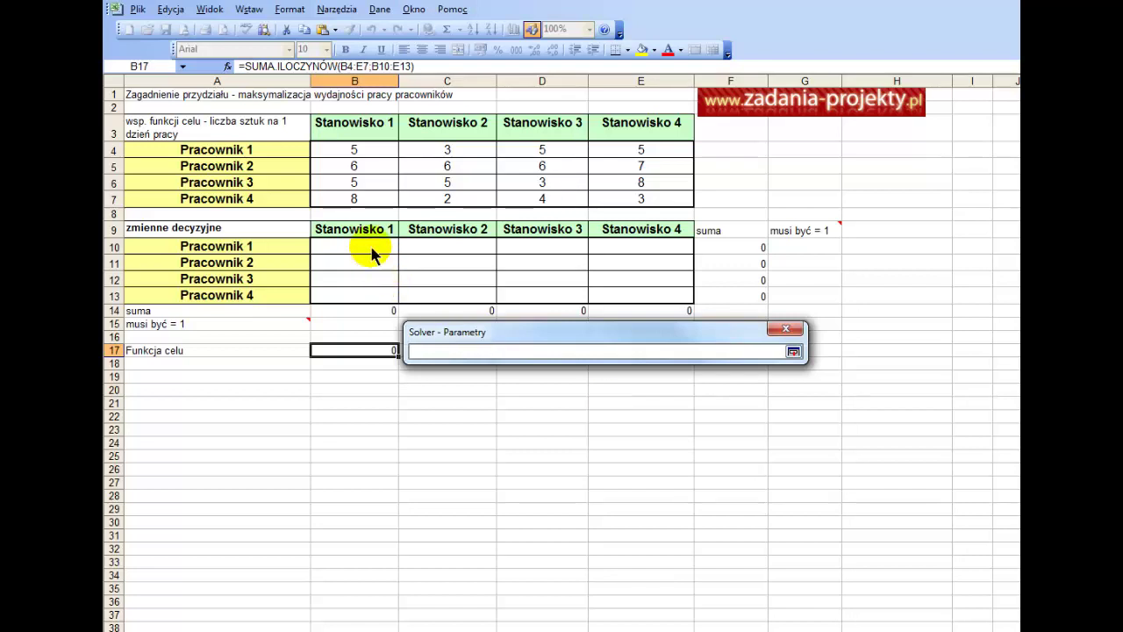
pyautogui.moveTo(369, 249)
pyautogui.mouseDown()
pyautogui.moveTo(522, 264)
pyautogui.moveTo(649, 296)
pyautogui.mouseUp()
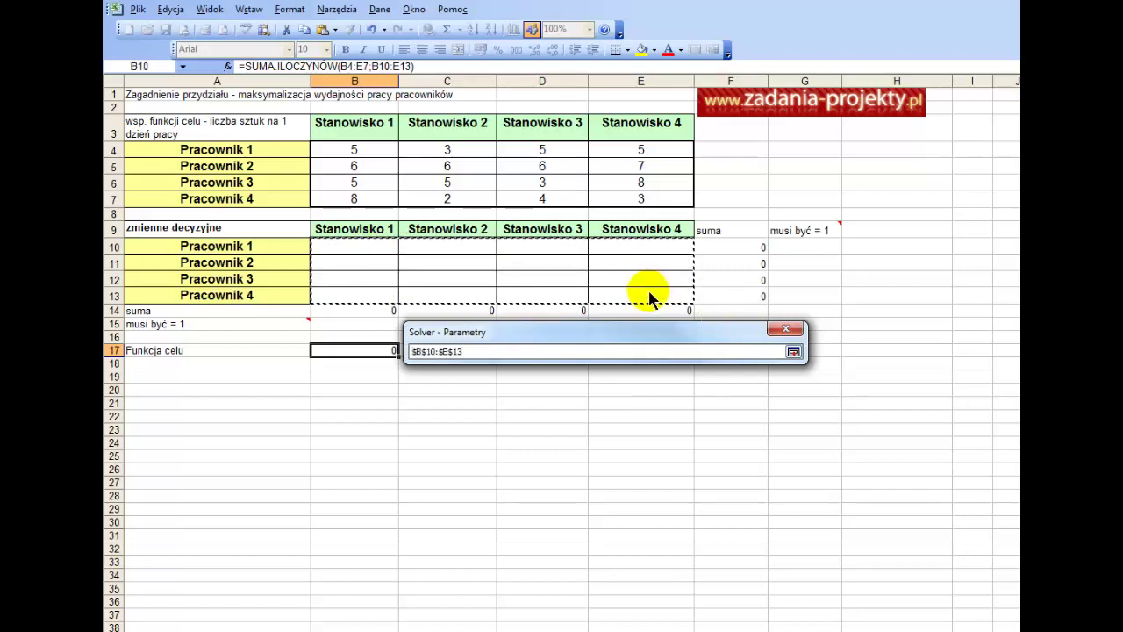
pyautogui.click(793, 351)
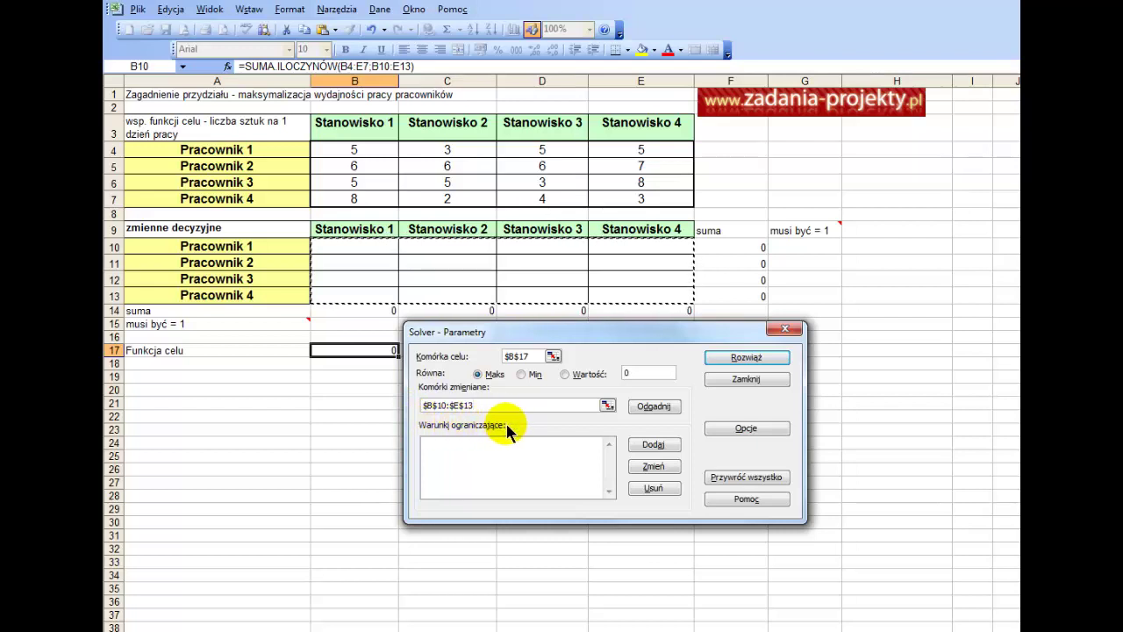
# Add a binary constraint on the decision cells B10:E13
pyautogui.click(651, 451)
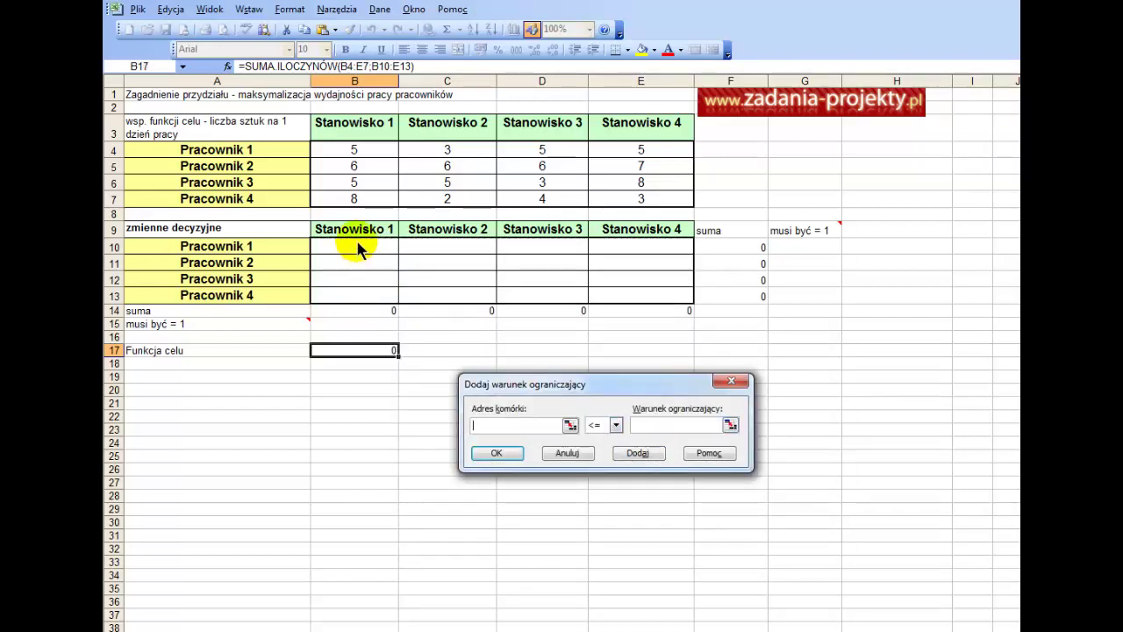
pyautogui.moveTo(350, 253); pyautogui.dragTo(646, 298)
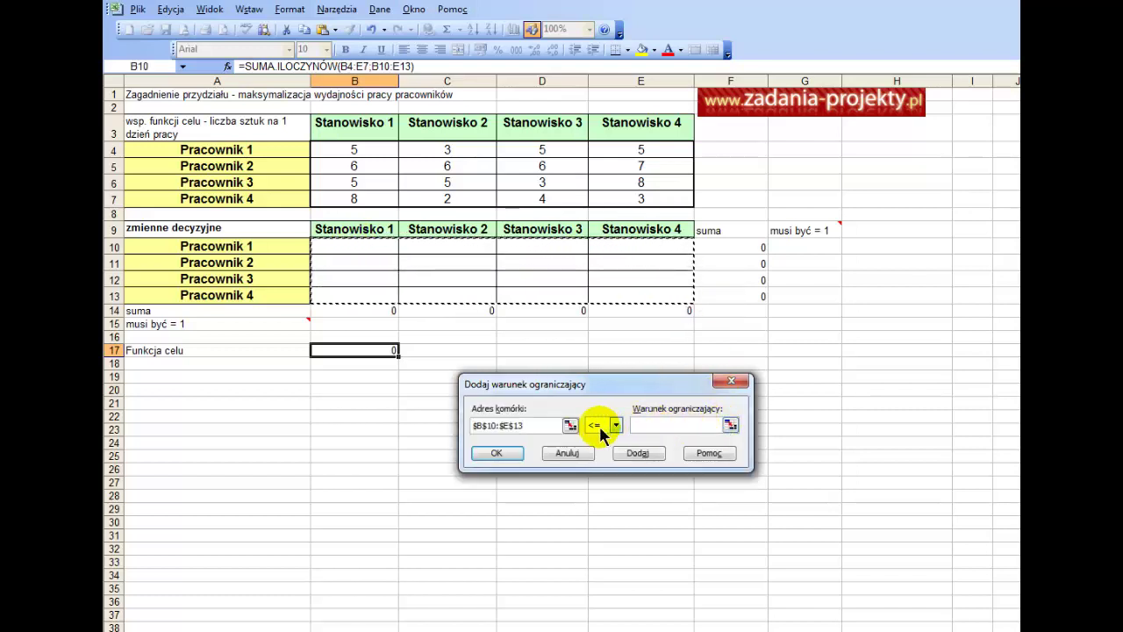
pyautogui.click(596, 426)
pyautogui.click(593, 479)
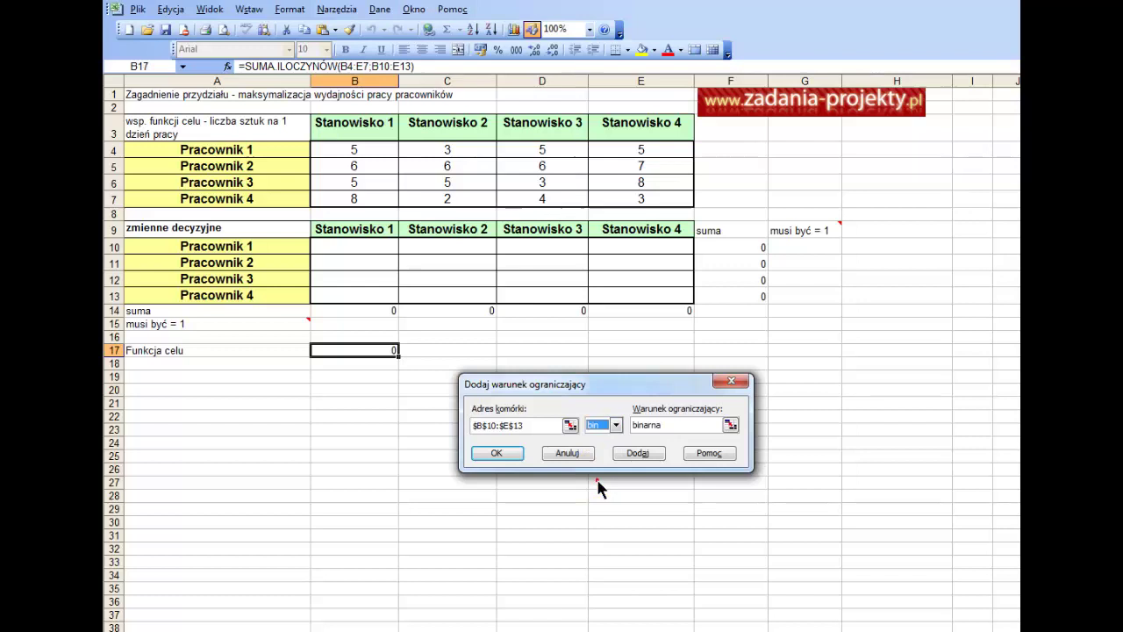
pyautogui.click(730, 425)
pyautogui.click(685, 325)
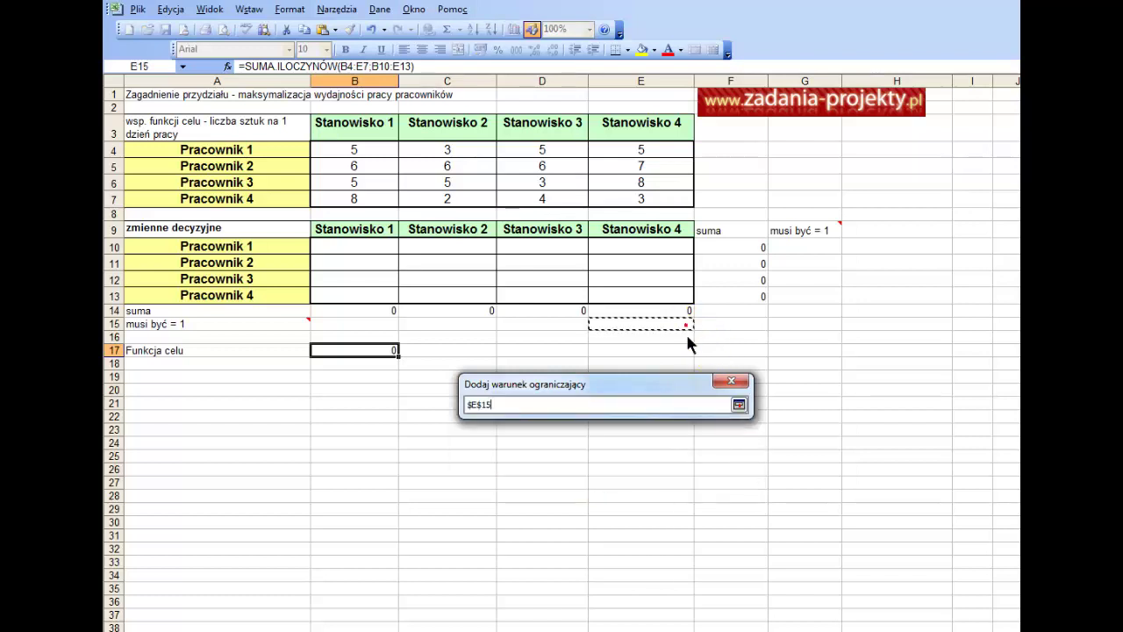
pyautogui.click(738, 405)
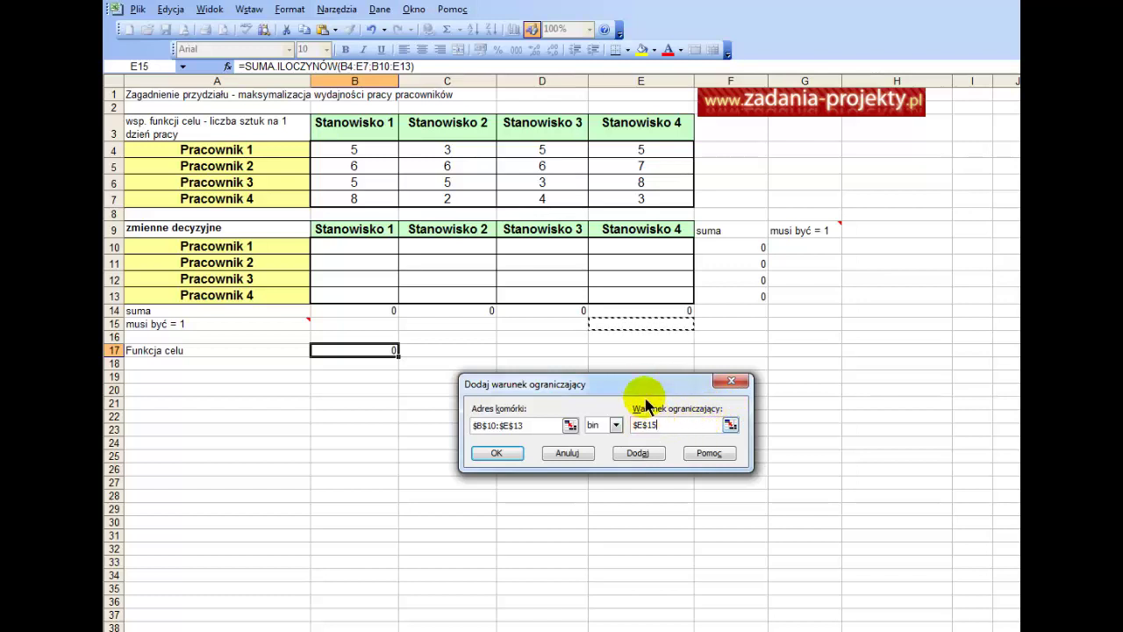
pyautogui.click(638, 454)
# Define a new constraint requiring the row sums F10:F13 to equal 1
pyautogui.click(569, 426)
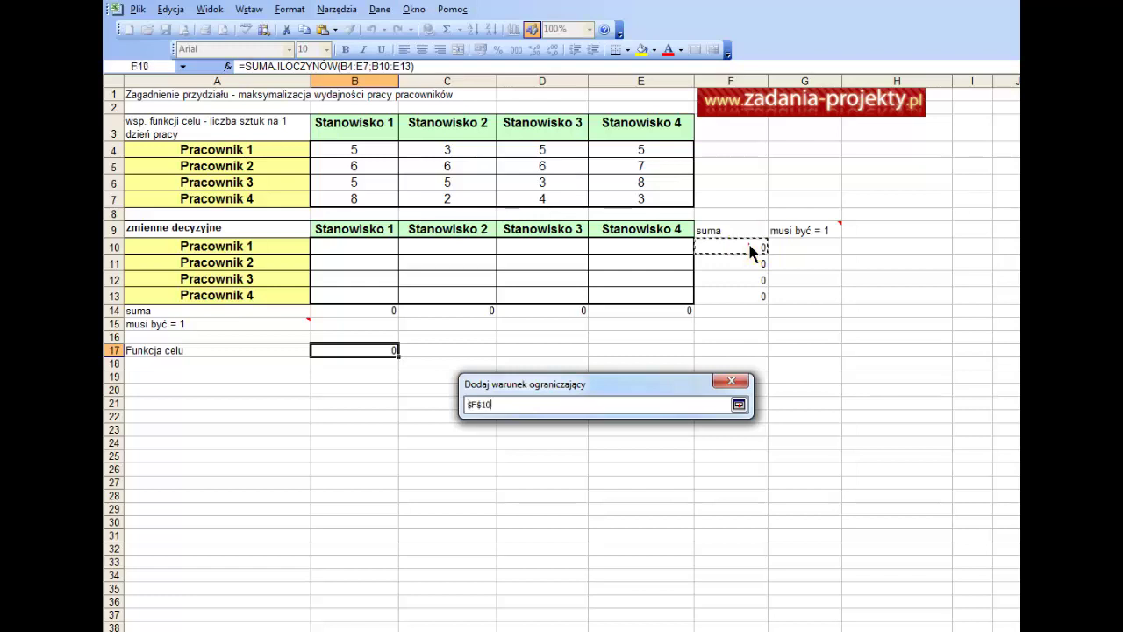
pyautogui.moveTo(751, 252); pyautogui.dragTo(743, 299)
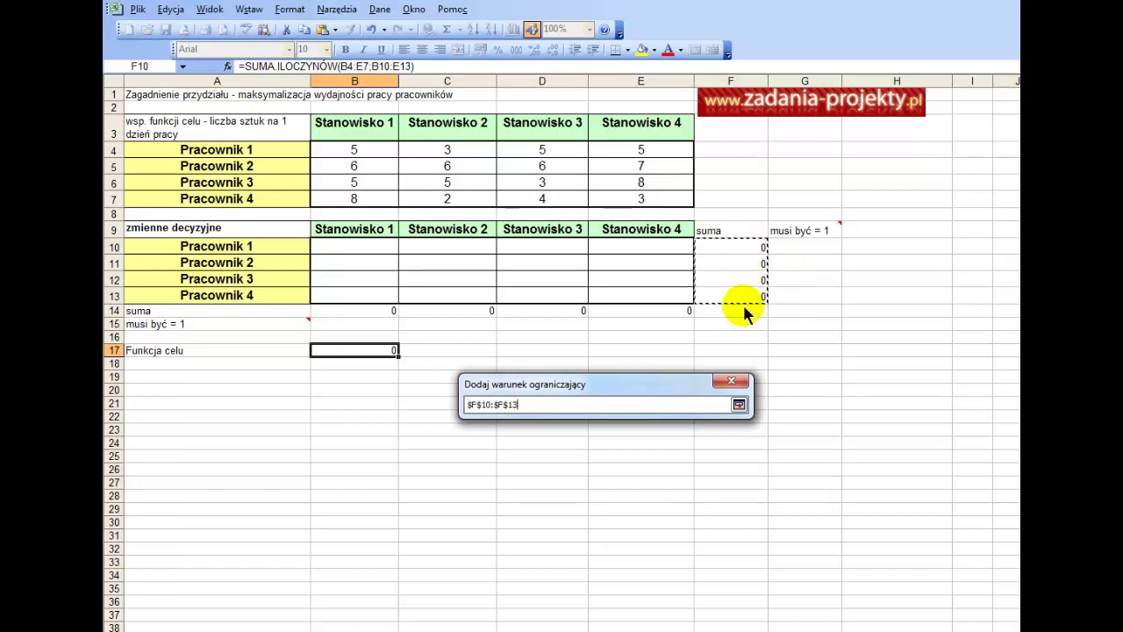
pyautogui.click(740, 405)
pyautogui.click(593, 426)
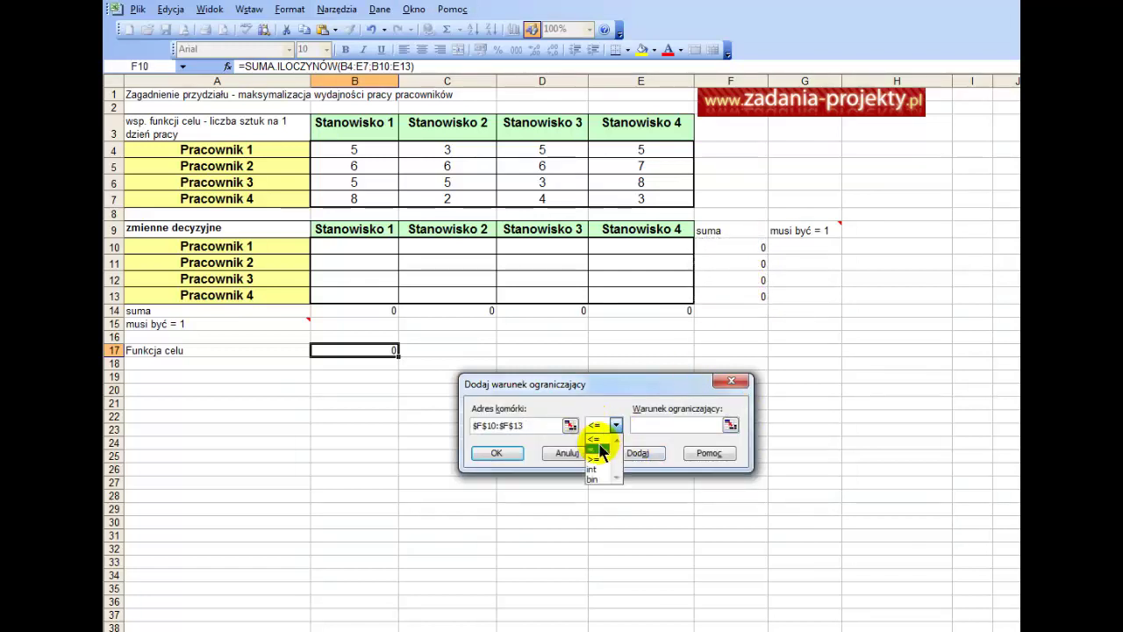
pyautogui.click(598, 448)
pyautogui.click(641, 425)
pyautogui.write('1')
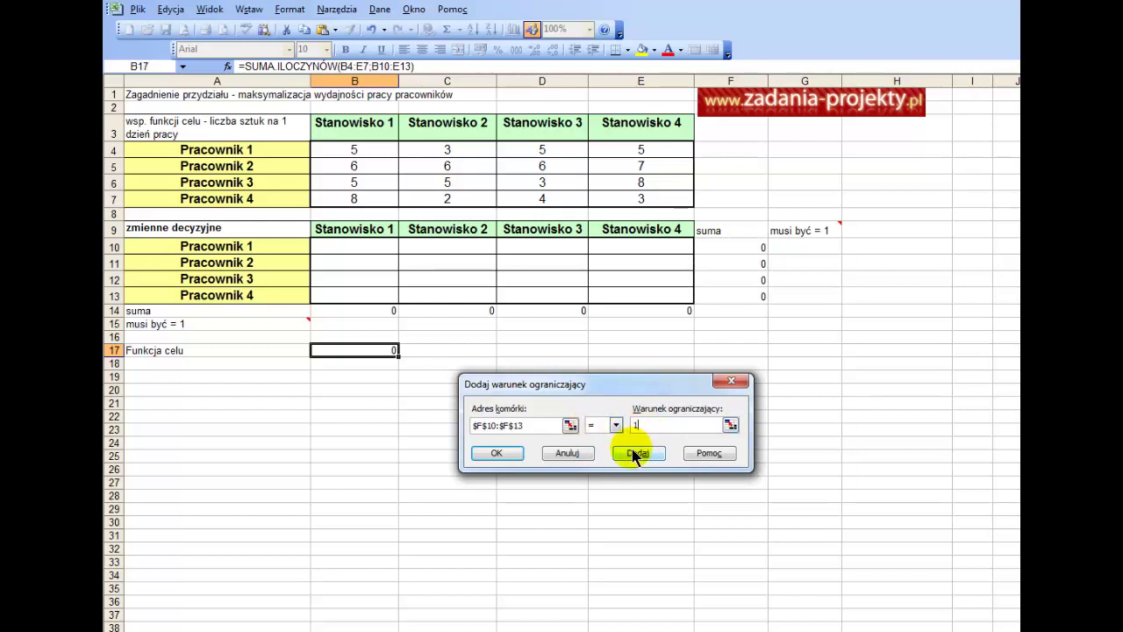
# Add the row-sum constraint, then the constraint B14:E14 = 1, and return to Solver
pyautogui.click(635, 455)
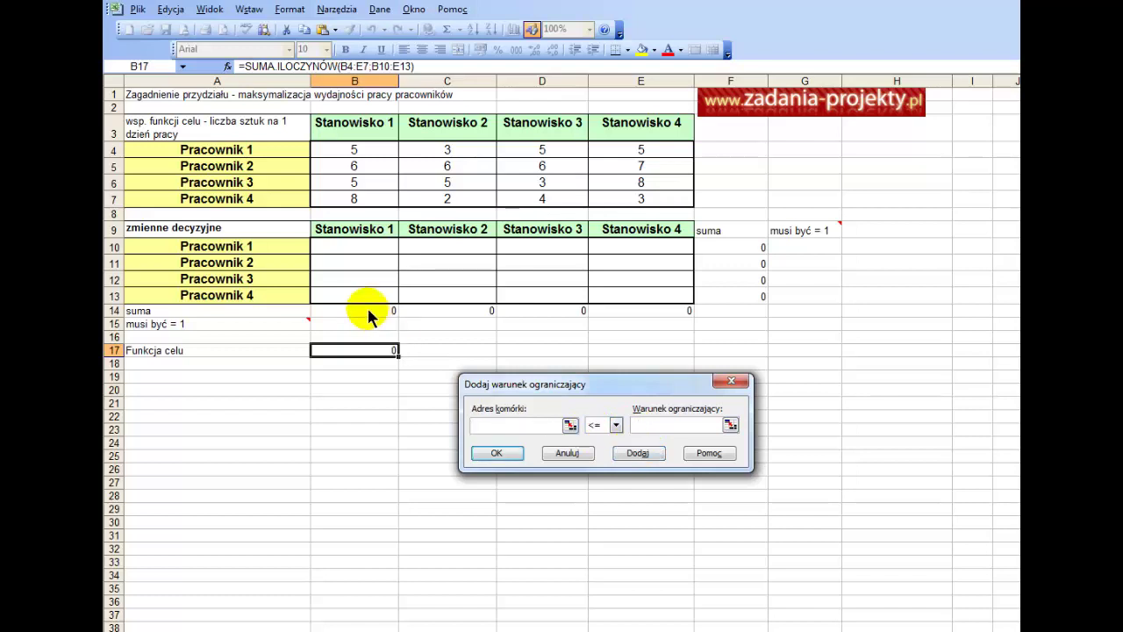
pyautogui.moveTo(368, 310); pyautogui.dragTo(624, 312)
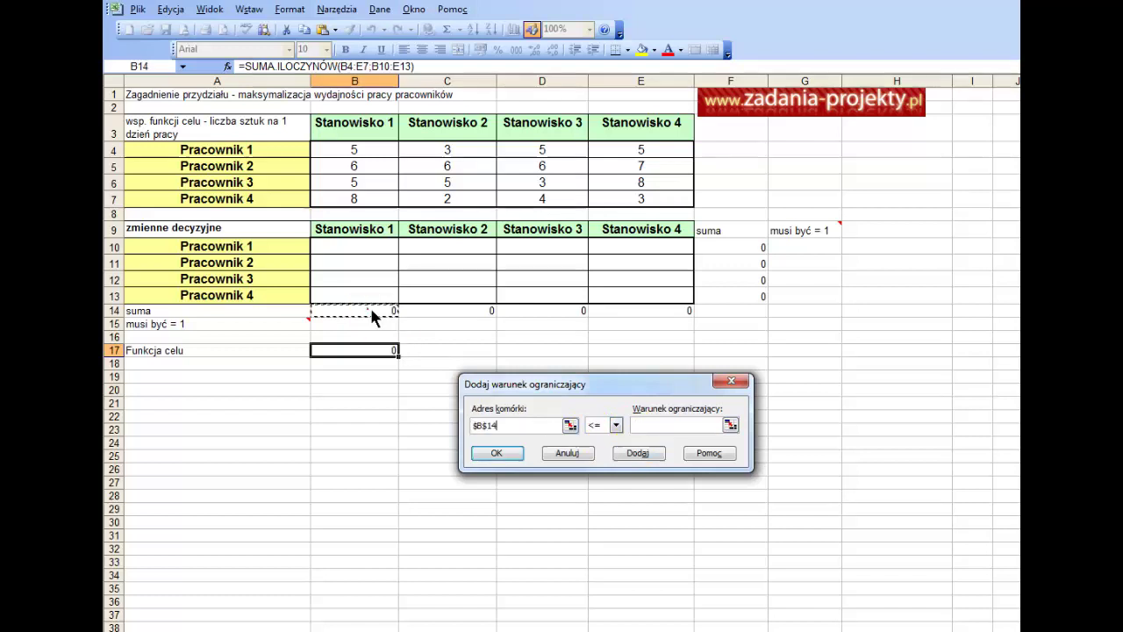
pyautogui.click(602, 425)
pyautogui.click(602, 447)
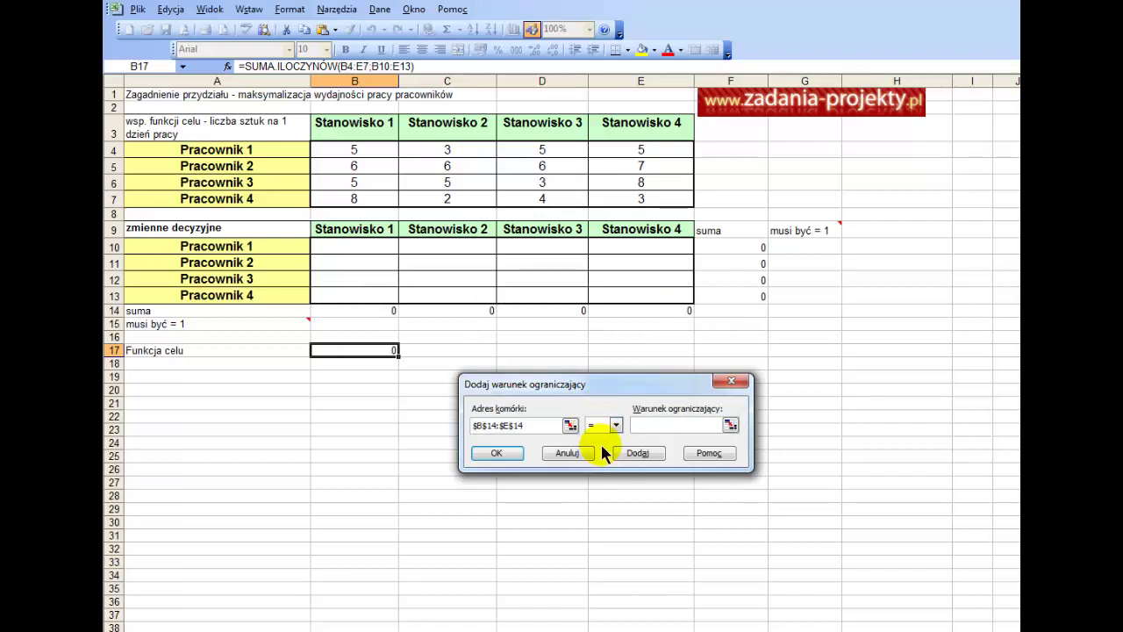
pyautogui.click(677, 425)
pyautogui.write('1')
pyautogui.click(488, 451)
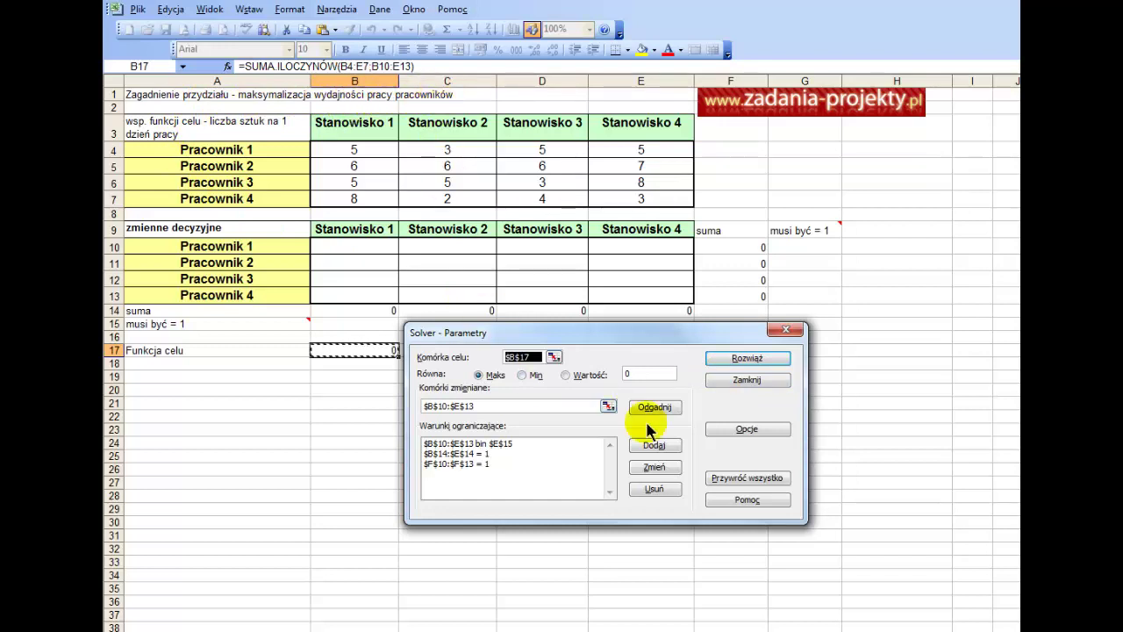
# Solve, keep the solution with Answer, Sensitivity and Limits reports, and dismiss the integer warning
pyautogui.click(779, 360)
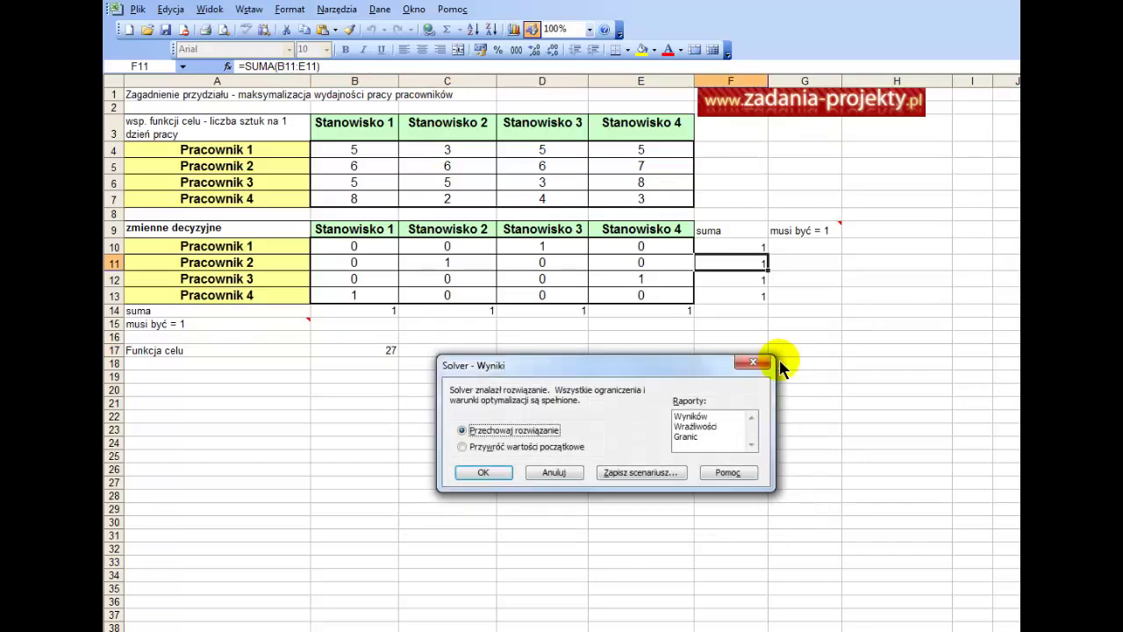
pyautogui.click(703, 416)
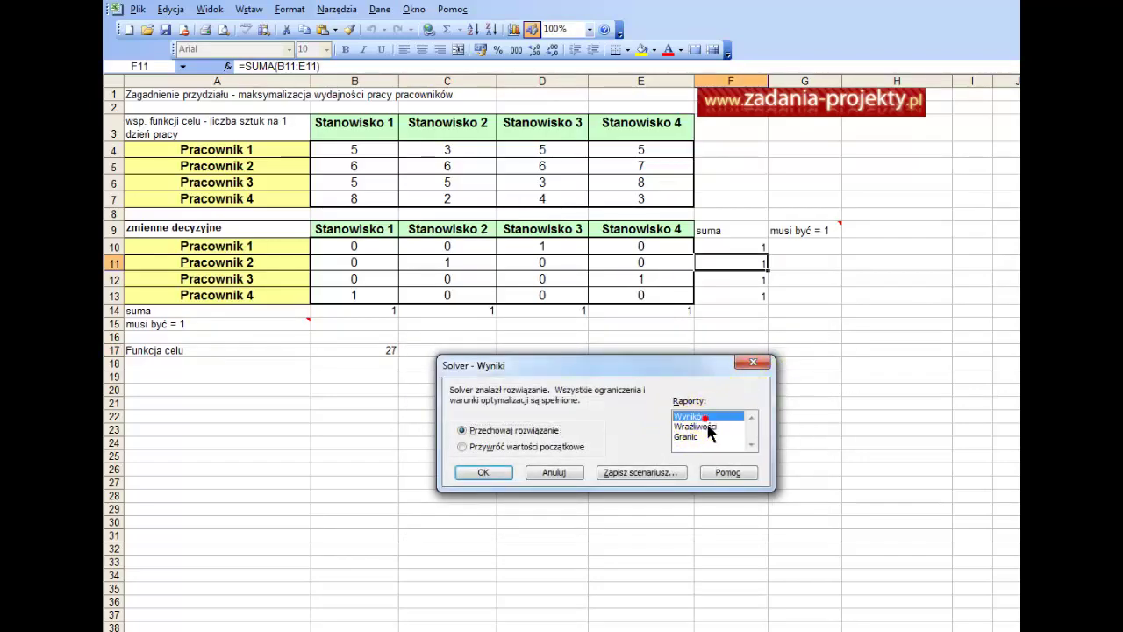
pyautogui.click(698, 427)
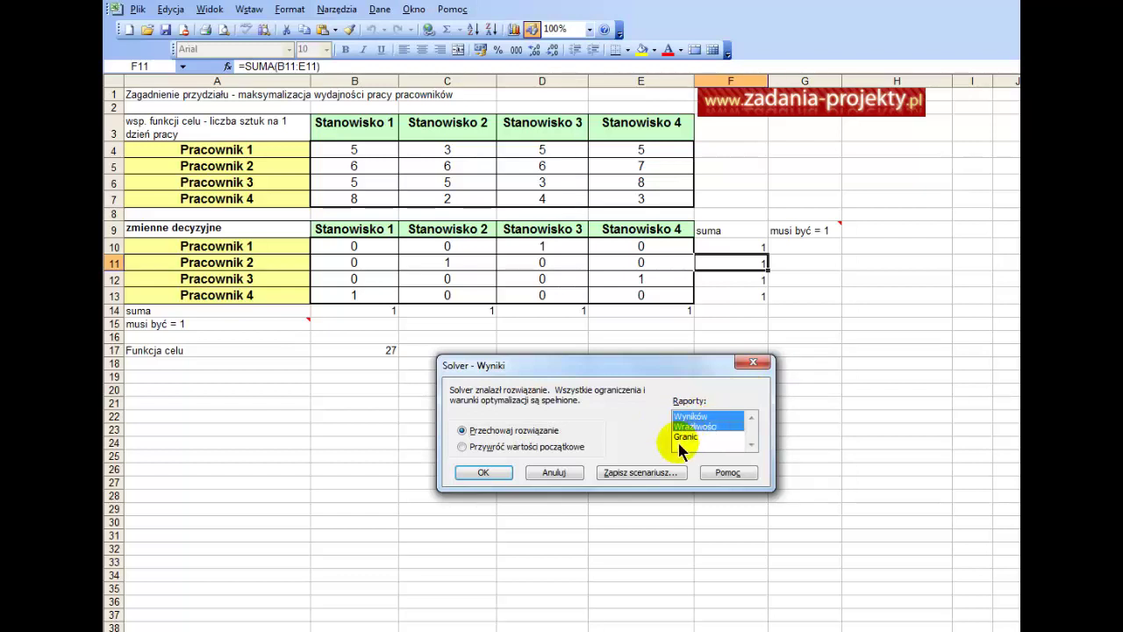
pyautogui.click(689, 437)
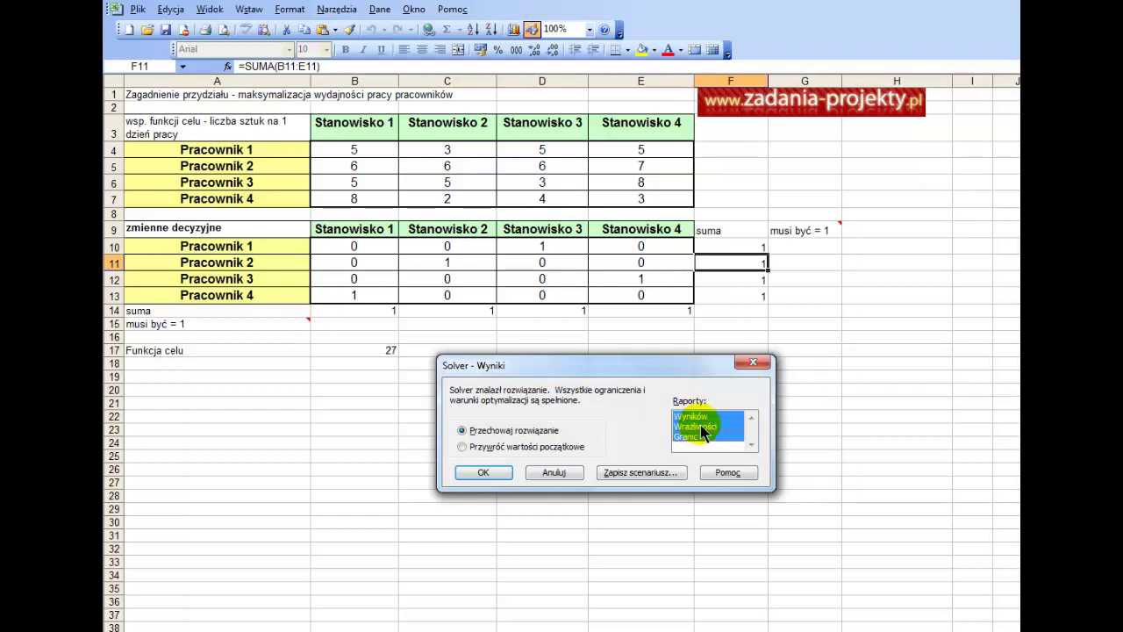
pyautogui.click(701, 428)
pyautogui.click(704, 437)
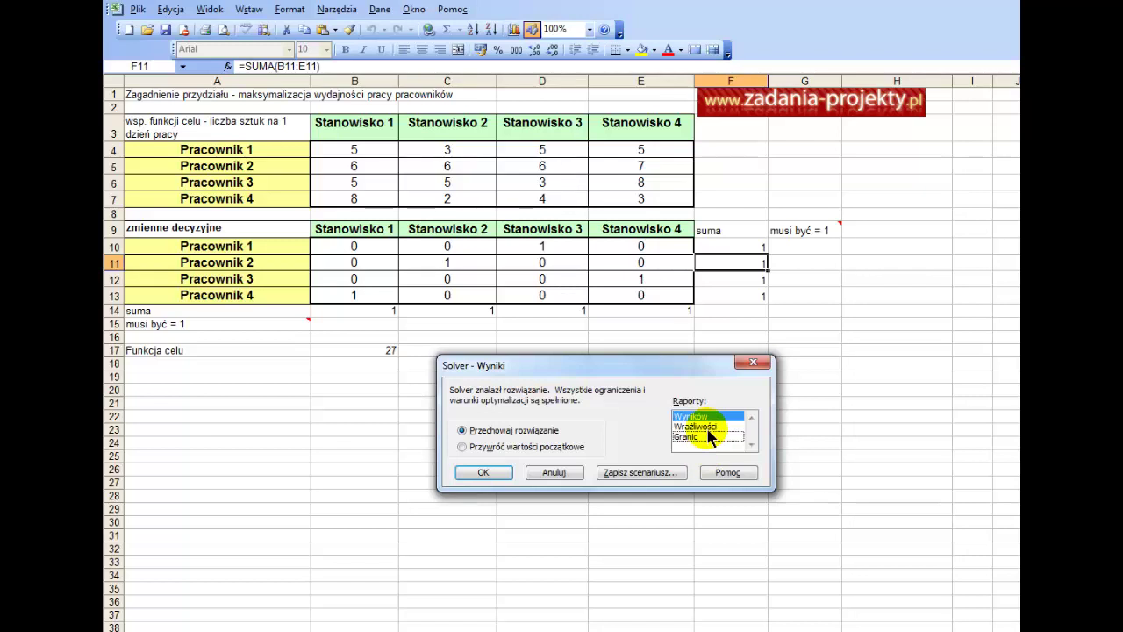
pyautogui.keyDown('ctrl'); pyautogui.click(709, 436); pyautogui.keyUp('ctrl')
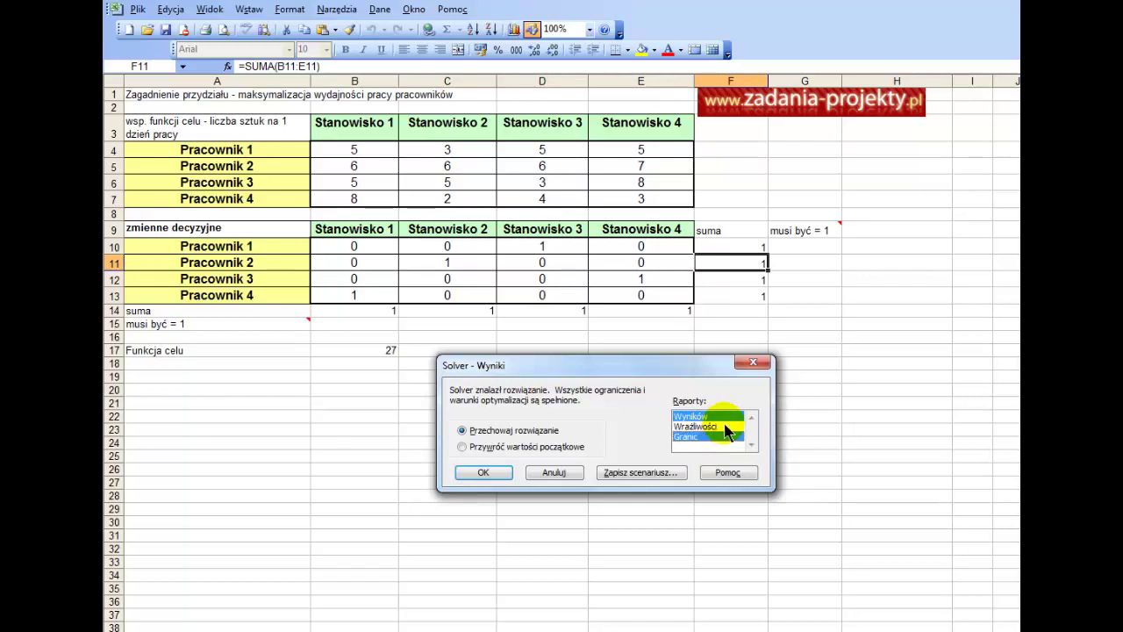
pyautogui.keyDown('ctrl'); pyautogui.click(706, 426); pyautogui.keyUp('ctrl')
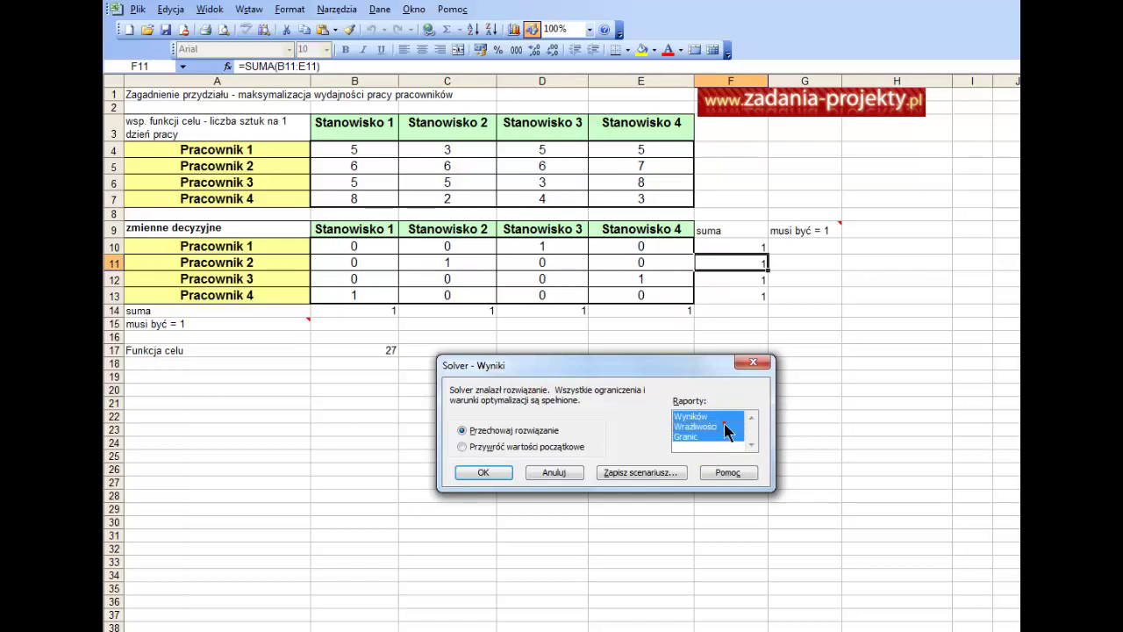
pyautogui.click(484, 473)
pyautogui.moveTo(805, 356); pyautogui.dragTo(625, 341)
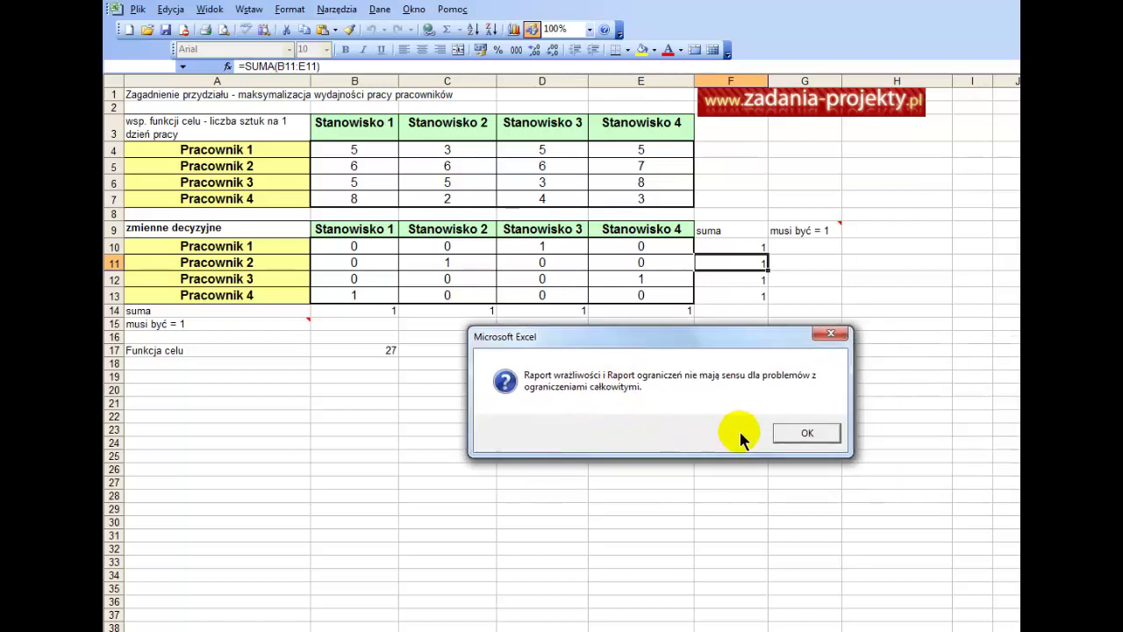
pyautogui.click(801, 435)
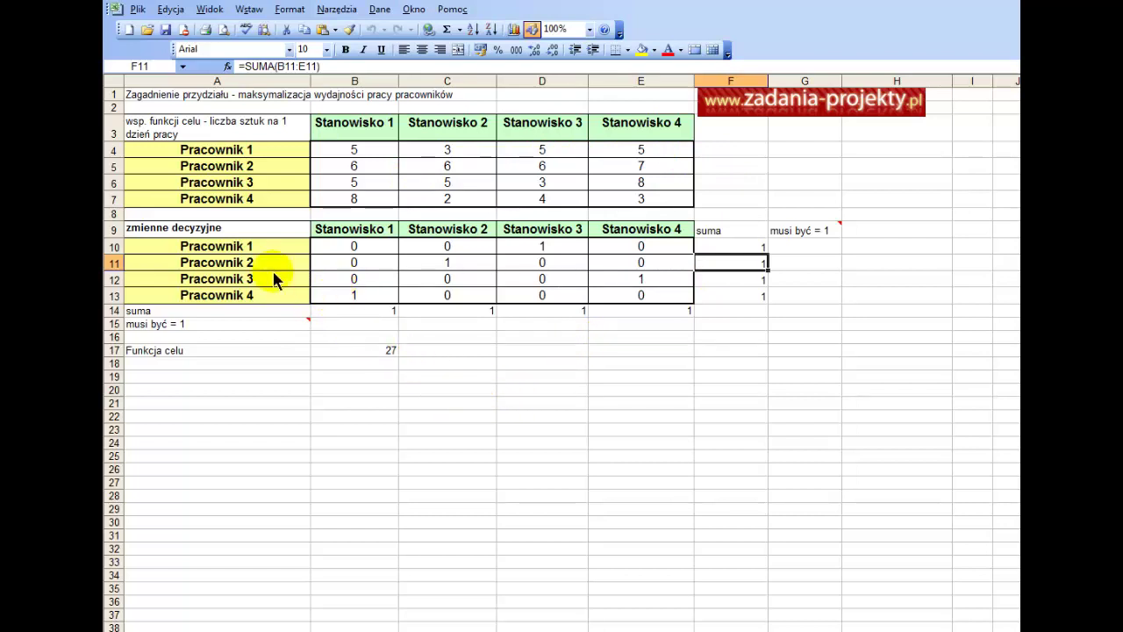
pyautogui.click(262, 246)
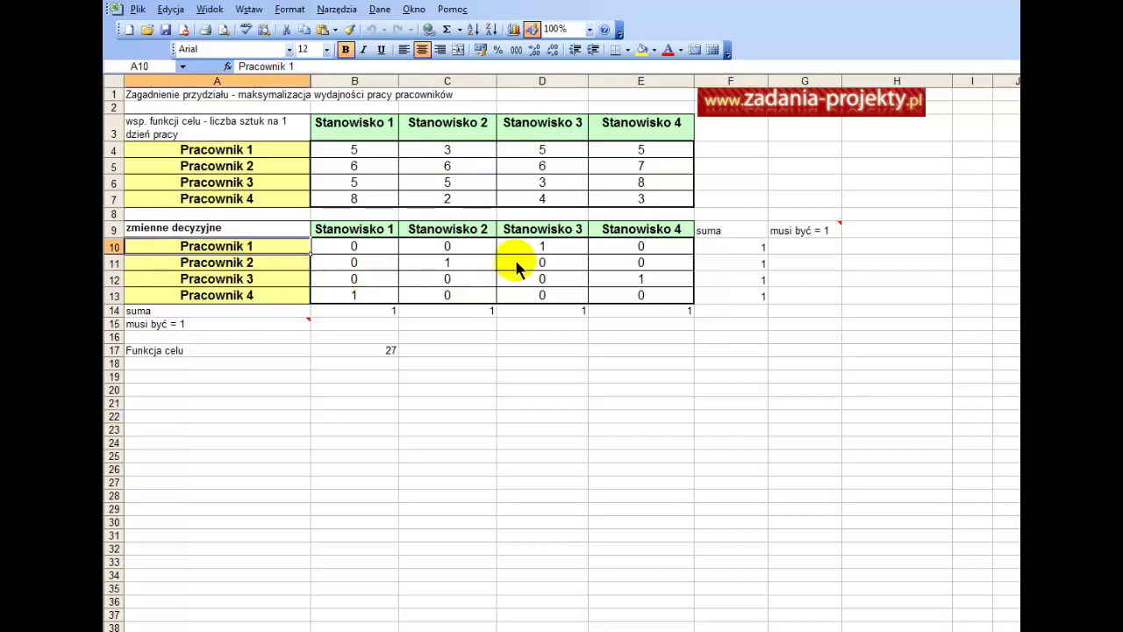
pyautogui.click(568, 243)
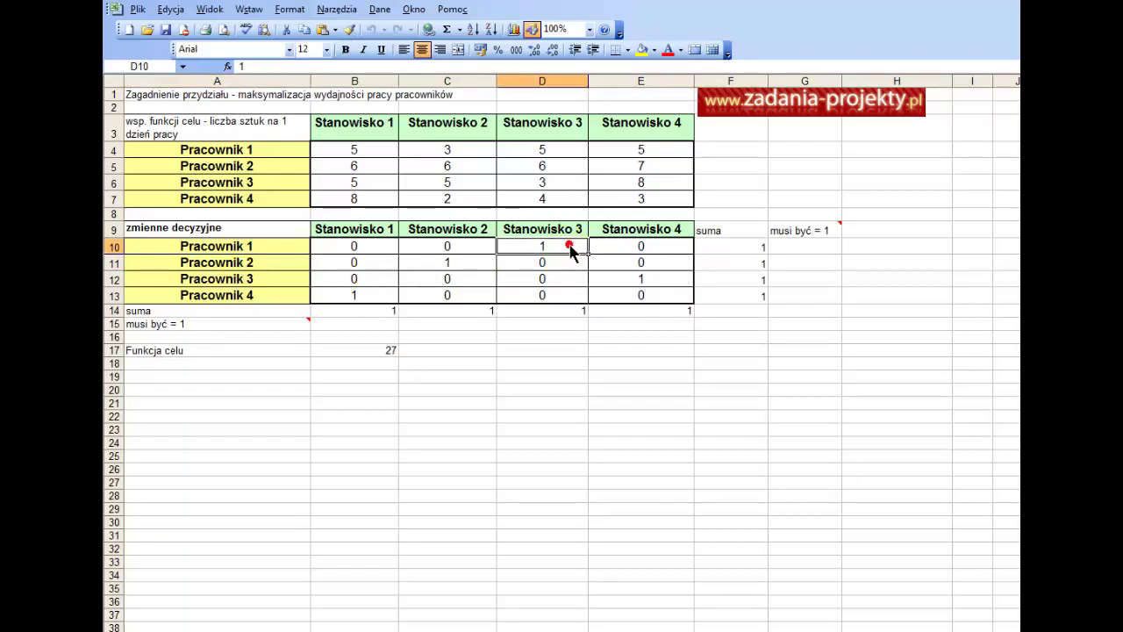
pyautogui.click(253, 262)
pyautogui.click(438, 263)
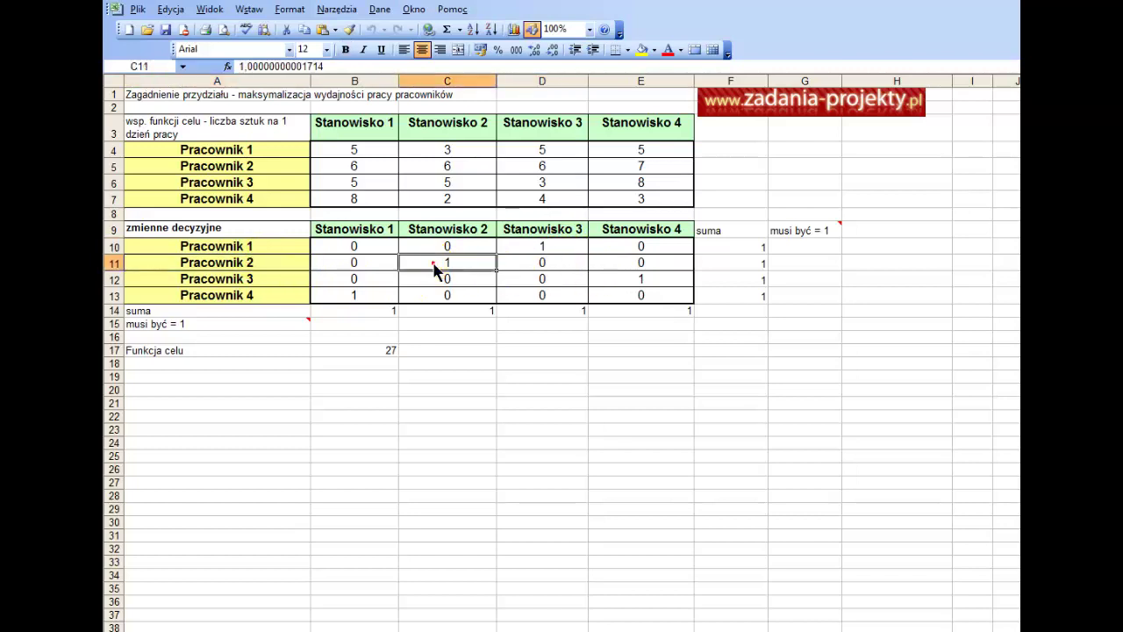
pyautogui.click(441, 227)
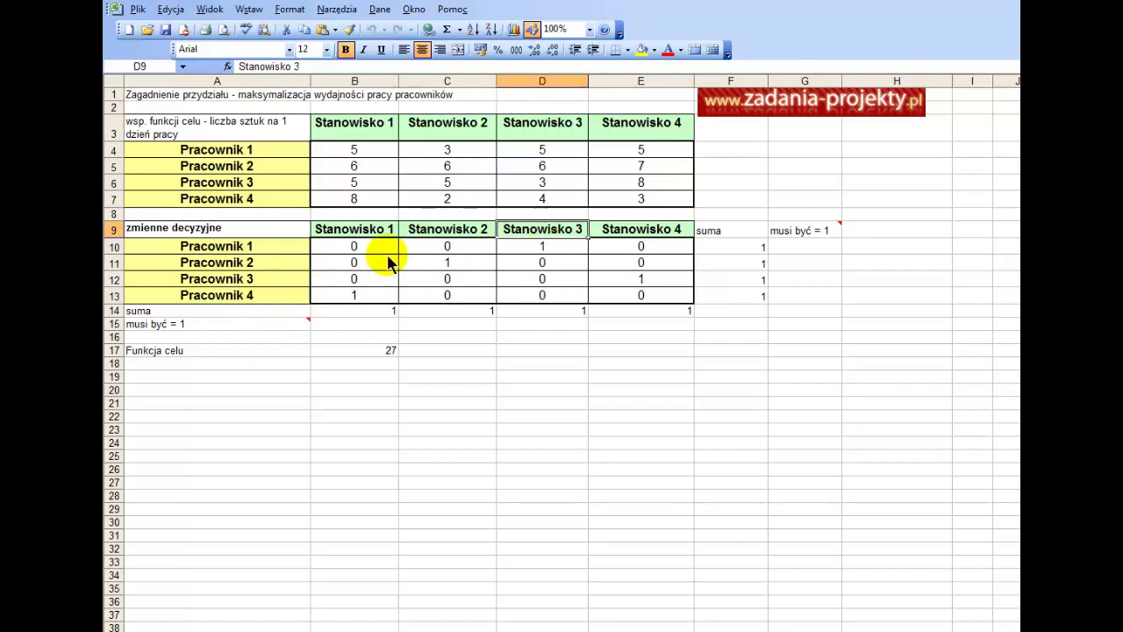
pyautogui.click(237, 277)
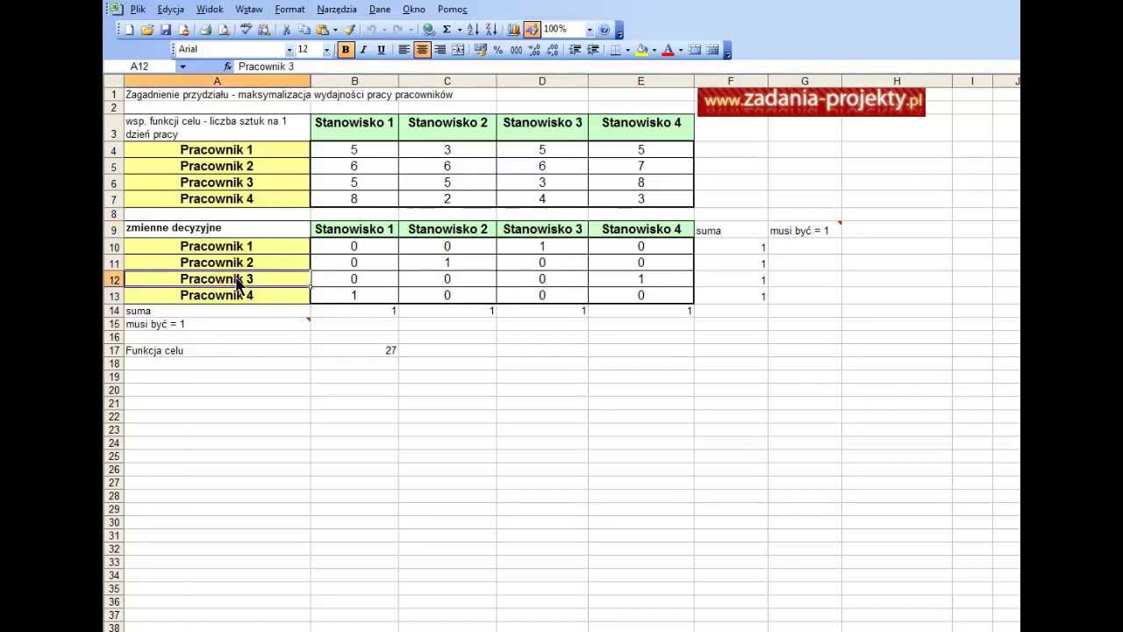
pyautogui.click(645, 228)
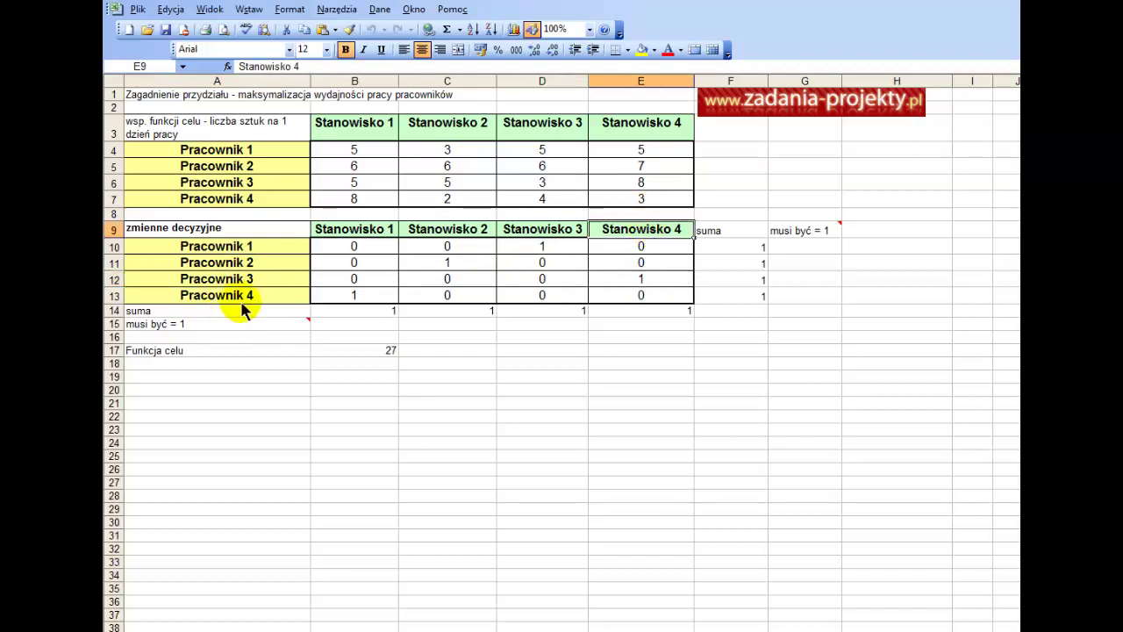
pyautogui.click(258, 295)
pyautogui.click(369, 297)
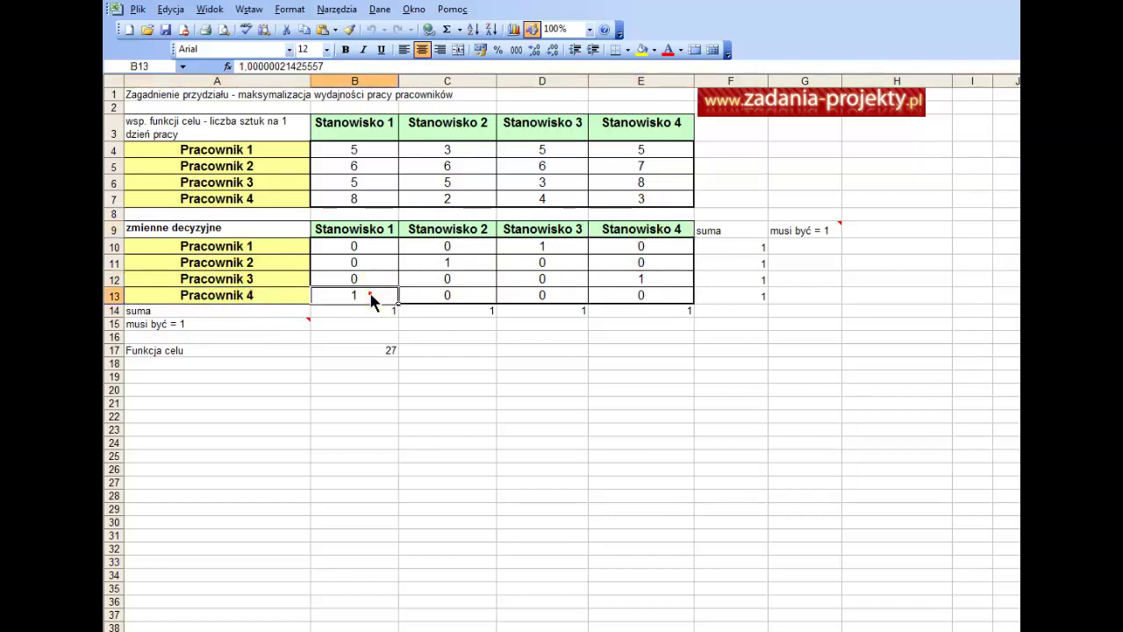
pyautogui.click(383, 237)
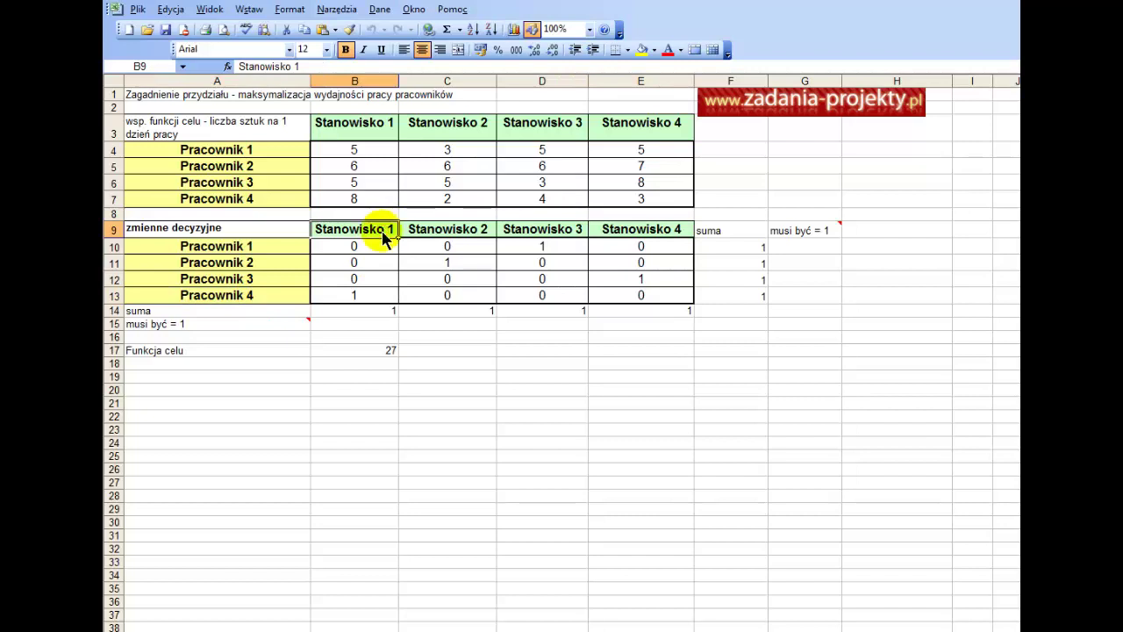
pyautogui.click(372, 353)
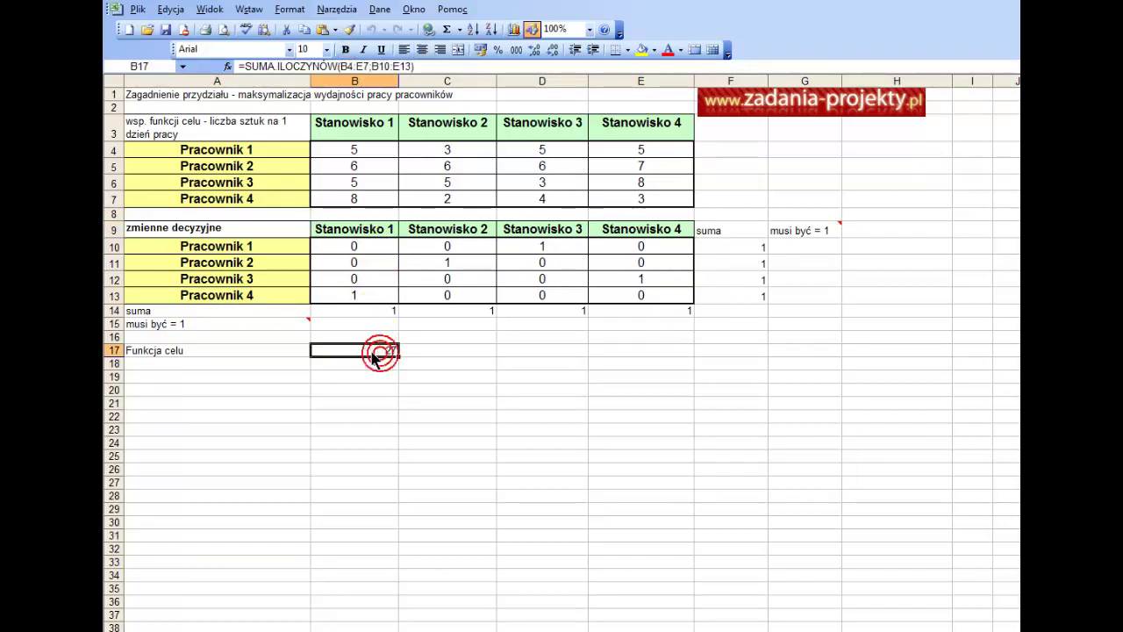